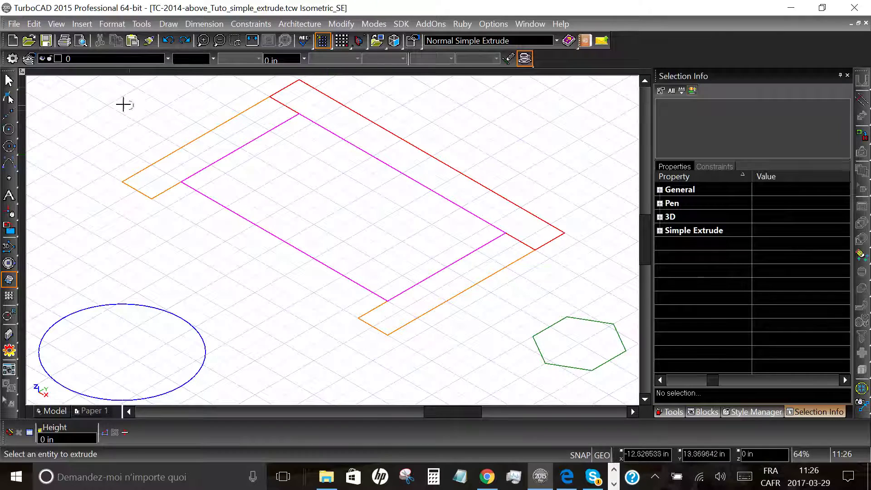
# End Simple Extrude and select the orange armrest polyline at the left end of the sofa
pyautogui.click(8, 80)
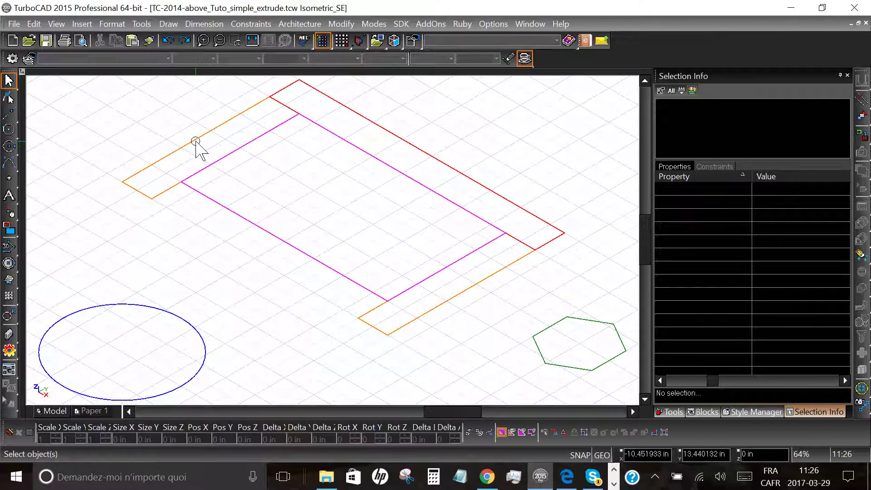
pyautogui.click(195, 142)
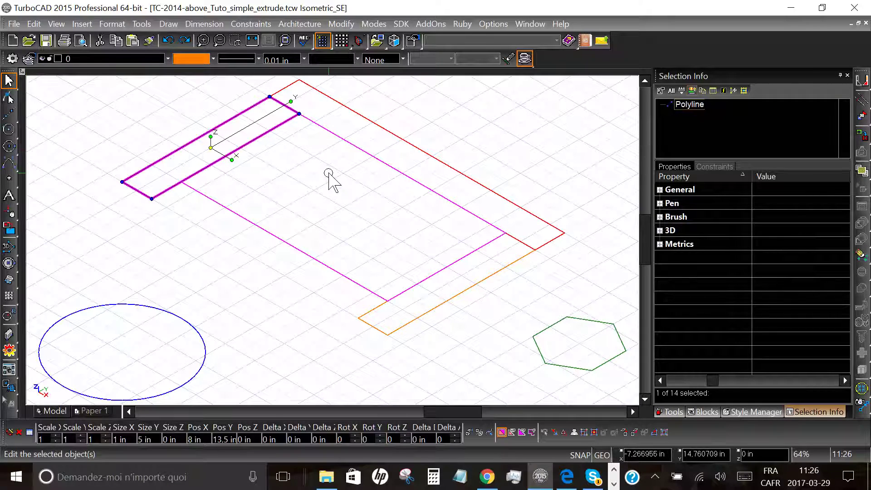
pyautogui.scroll(-2, 333, 190)
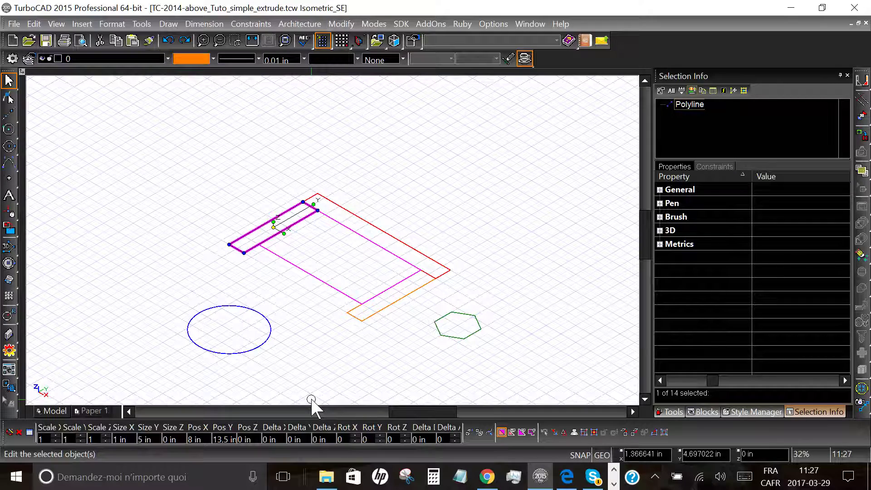
pyautogui.scroll(1, 326, 327)
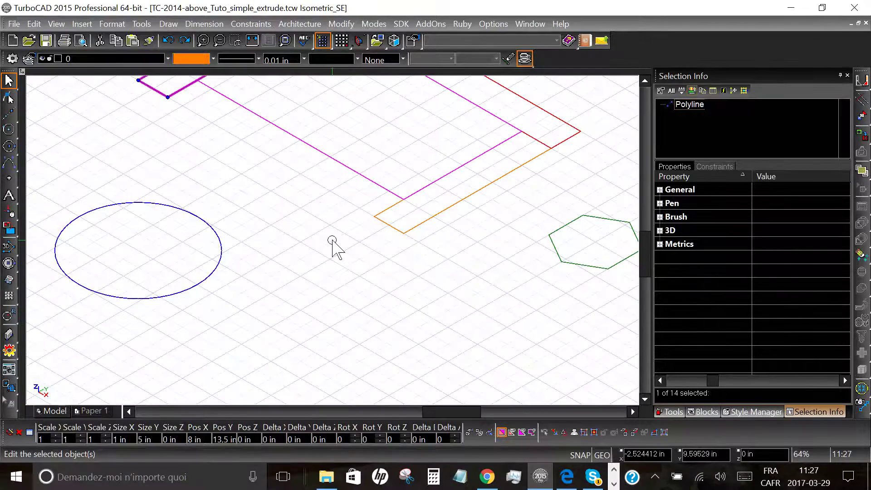
pyautogui.scroll(-1, 326, 205)
pyautogui.scroll(1, 334, 247)
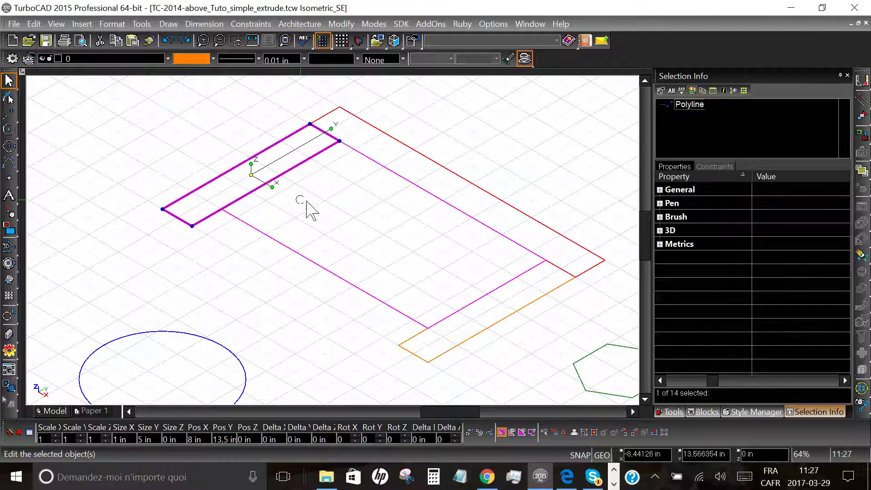
pyautogui.scroll(-3, 331, 242)
pyautogui.scroll(3, 334, 245)
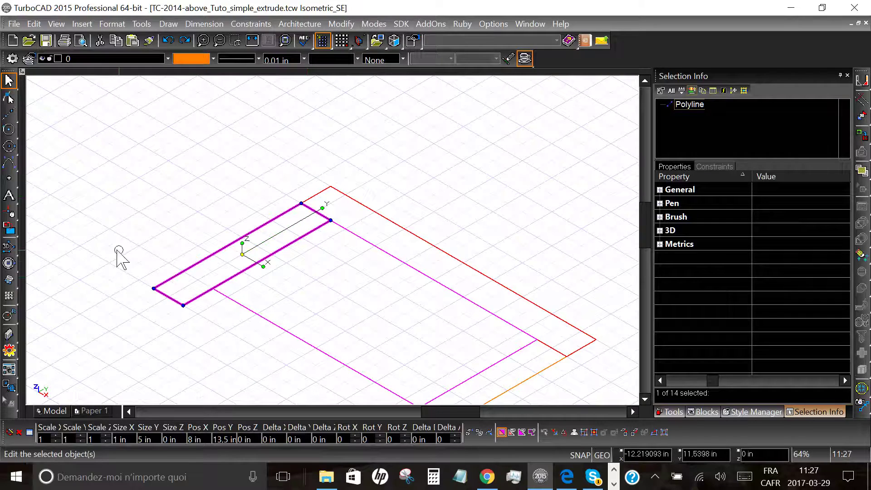
# Simple-extrude the left orange armrest outline to a height of 3 in
pyautogui.click(10, 281)
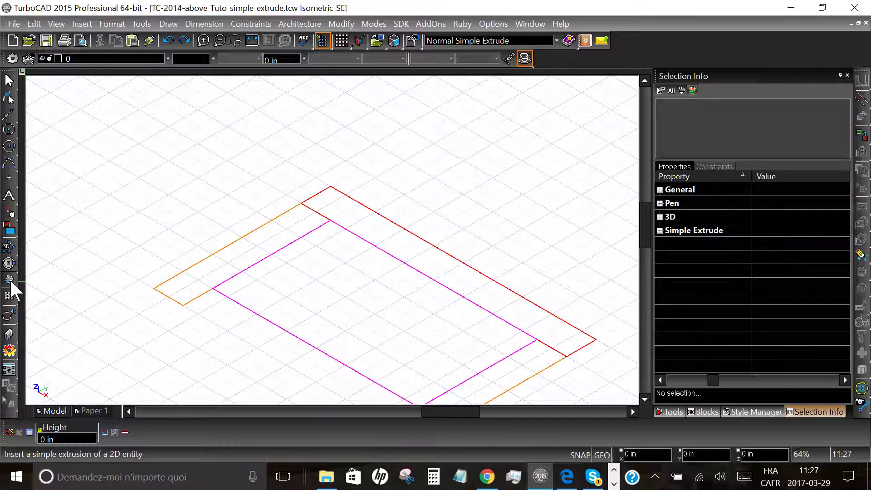
pyautogui.click(234, 241)
pyautogui.click(233, 237)
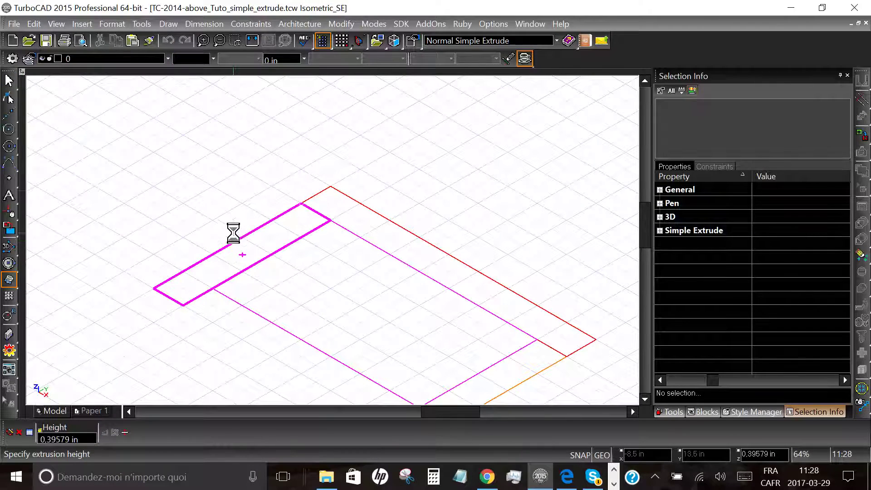
pyautogui.scroll(-3, 230, 156)
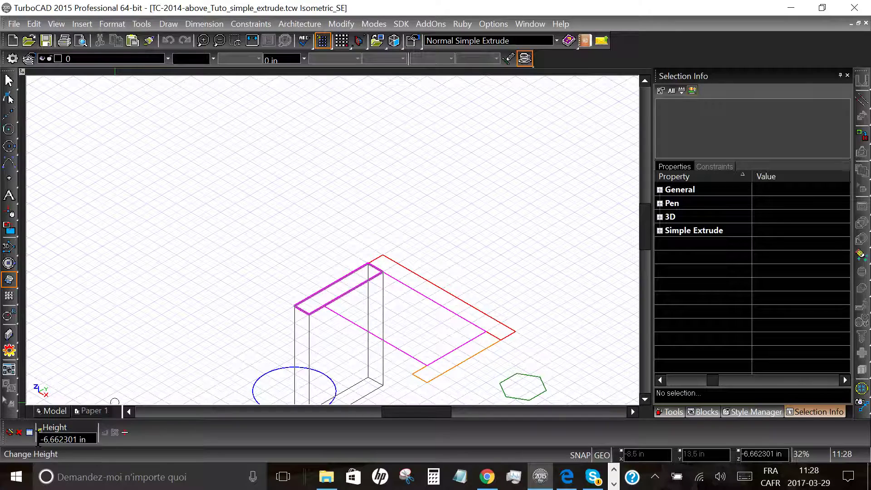
pyautogui.moveTo(41, 439); pyautogui.dragTo(95, 439)
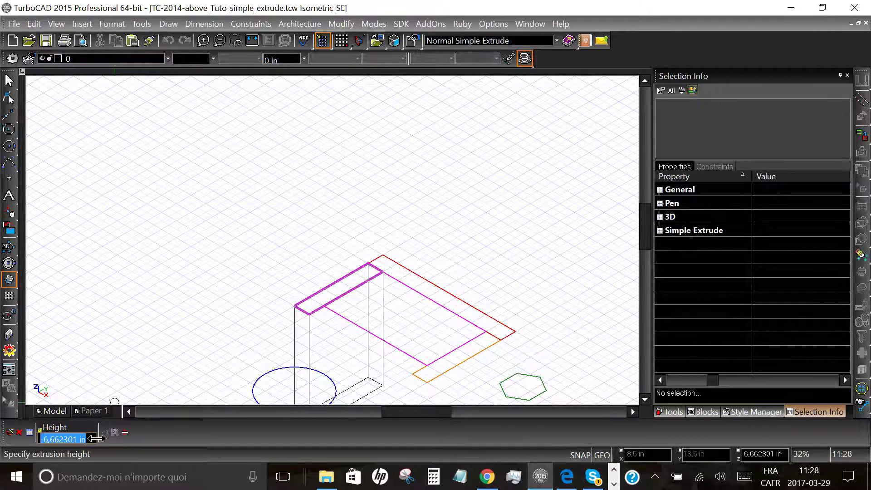
pyautogui.write('3')
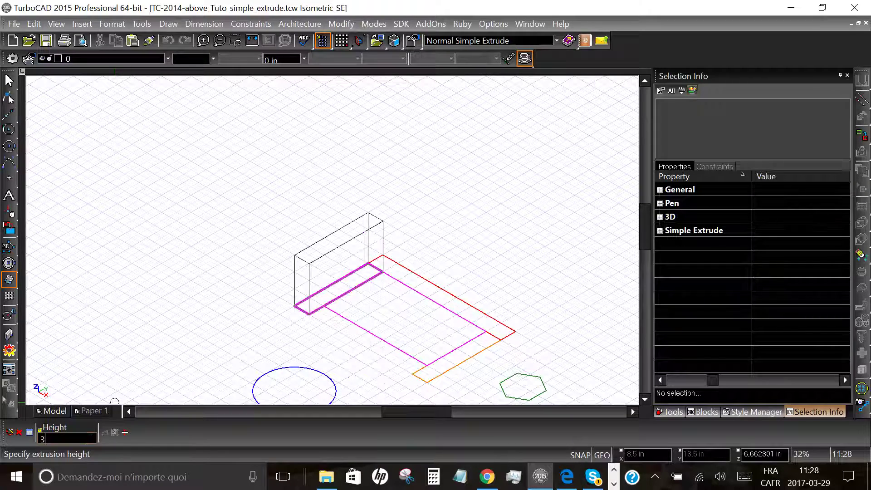
pyautogui.click(661, 217)
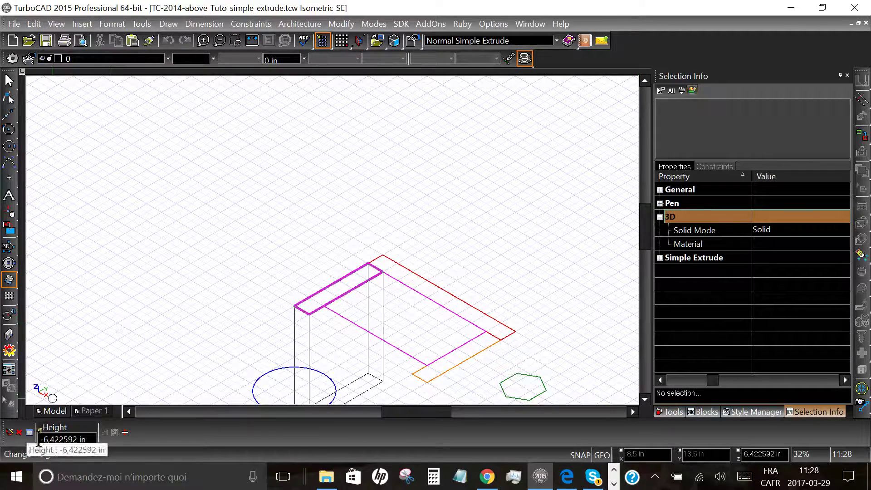
pyautogui.click(39, 440)
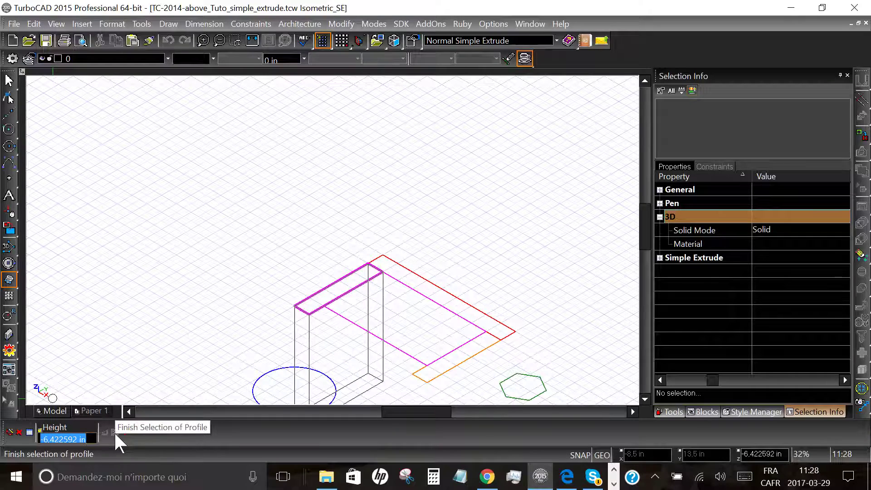
pyautogui.write('3')
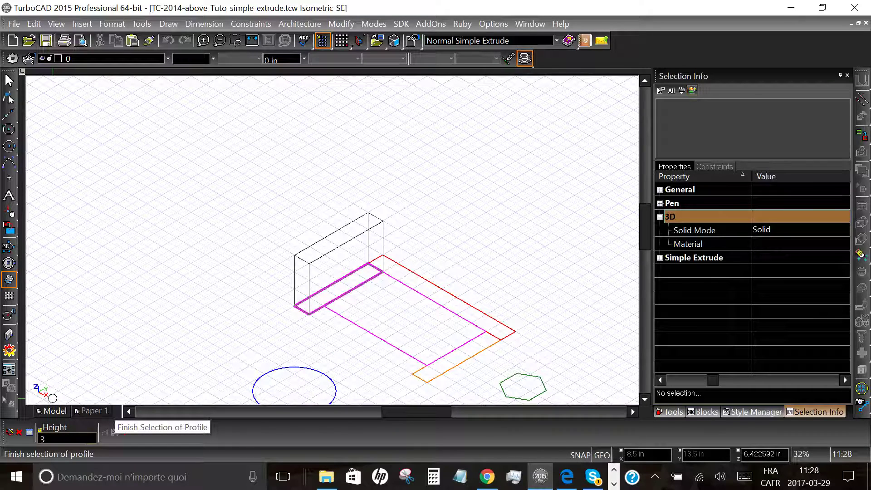
pyautogui.click(115, 431)
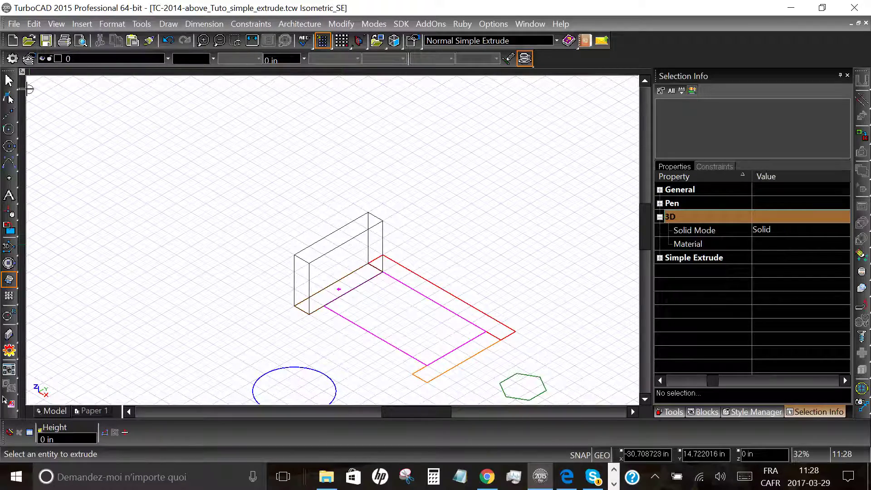
# Select the armrest as its Simple Extrude solid (1 × 5 × 3 in), not the underlying polyline
pyautogui.click(9, 81)
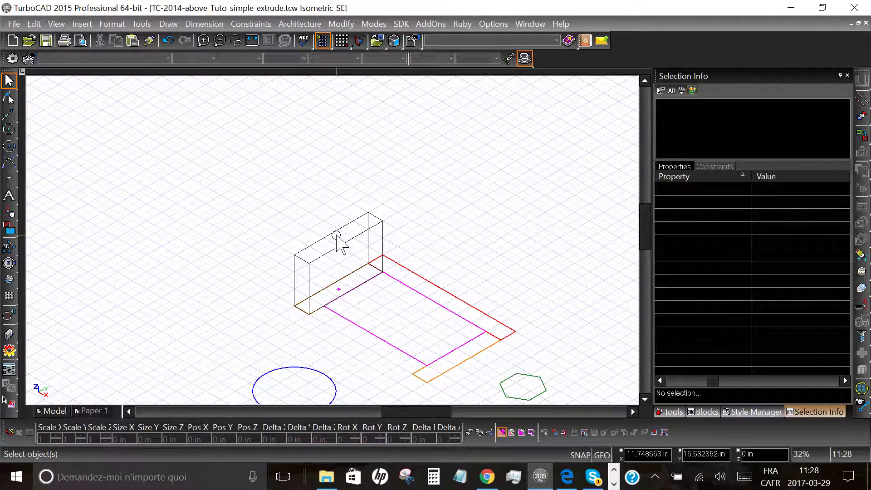
pyautogui.click(324, 280)
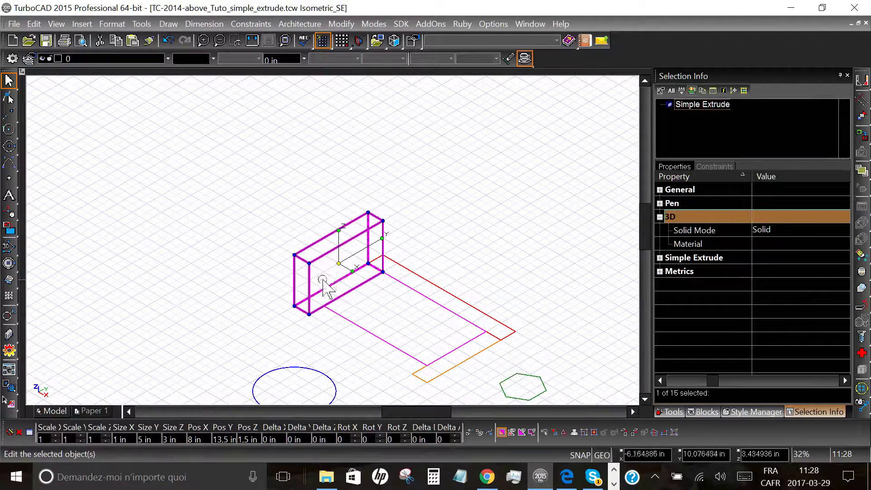
pyautogui.click(276, 310)
pyautogui.click(324, 289)
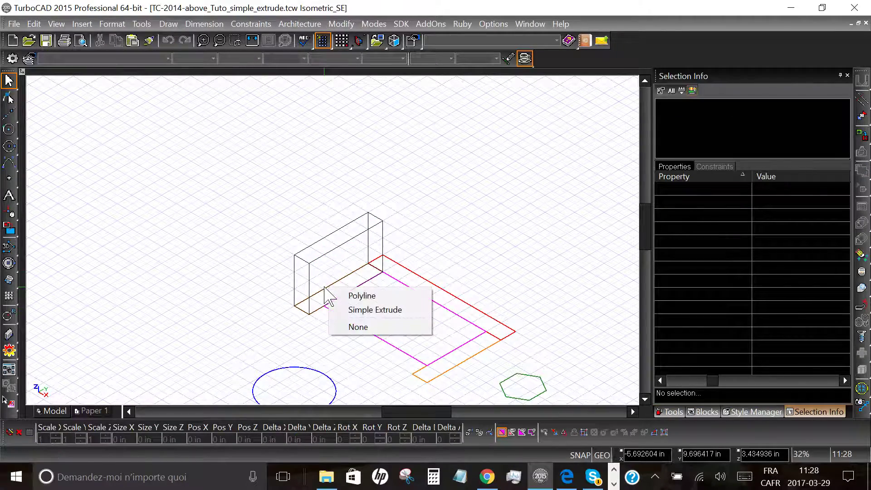
pyautogui.click(366, 297)
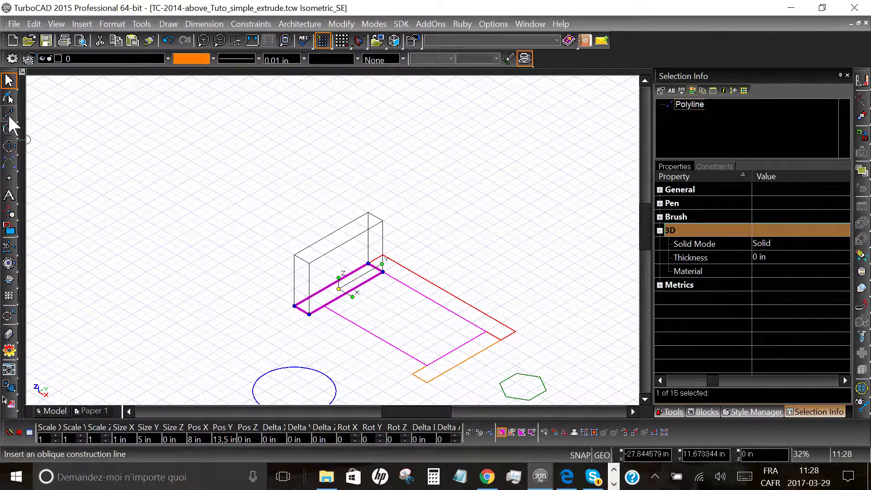
pyautogui.click(334, 252)
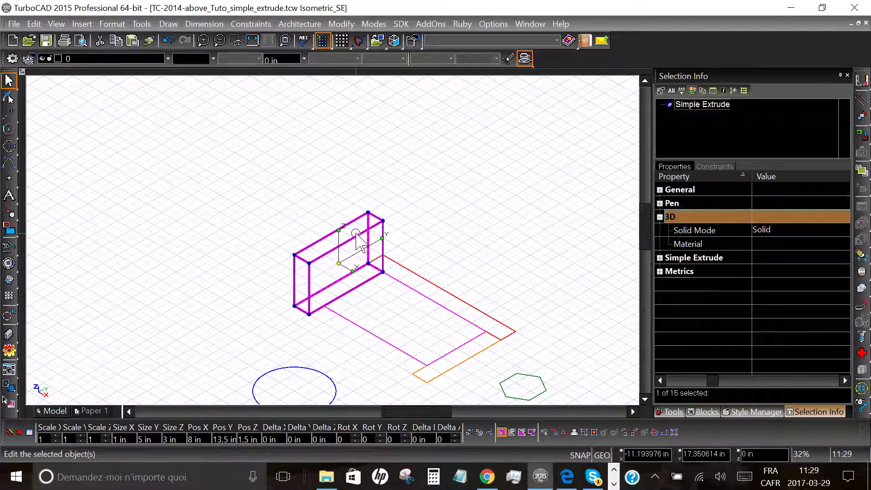
# Set the armrest extrude's pen color to True Color Coral in its Properties
pyautogui.rightClick(357, 235)
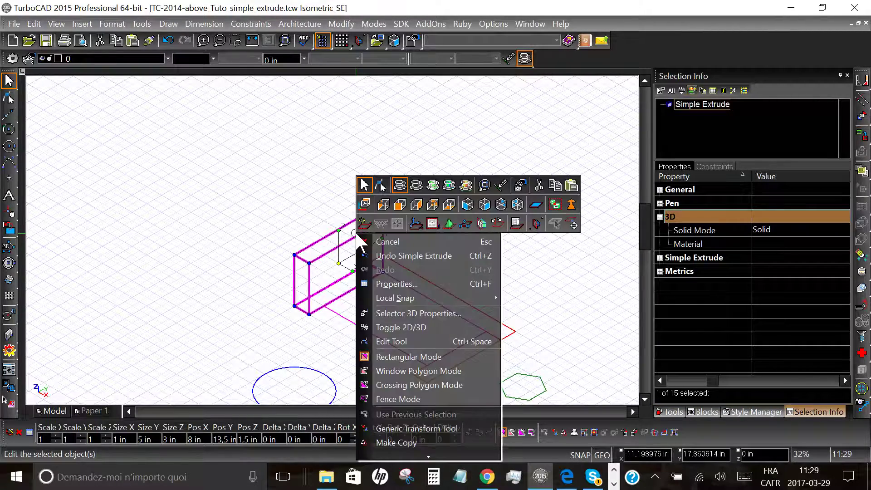
pyautogui.click(402, 285)
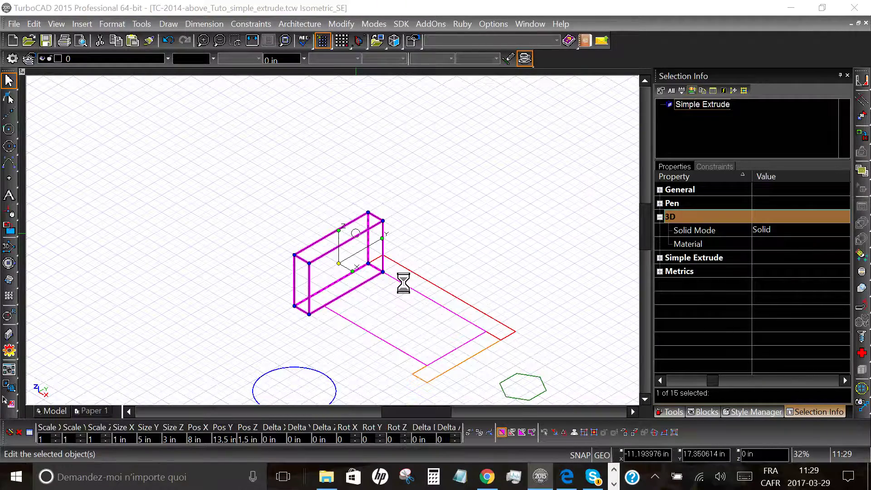
pyautogui.click(305, 96)
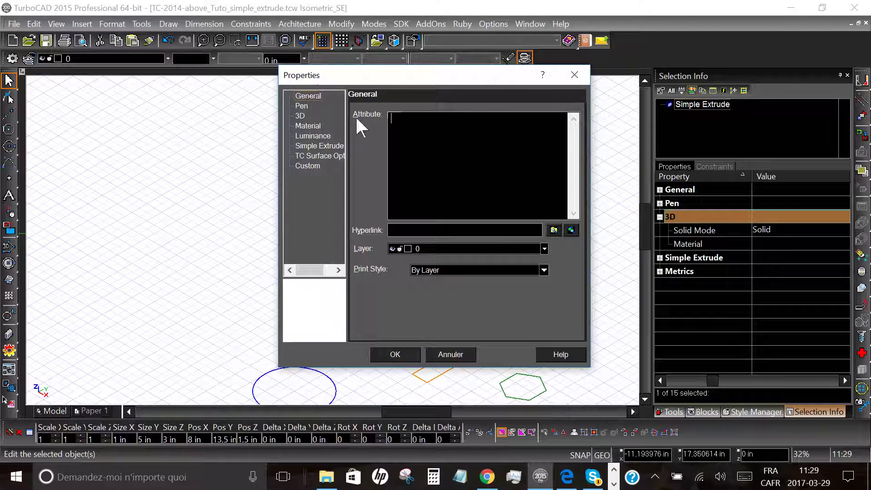
pyautogui.click(302, 106)
pyautogui.click(568, 136)
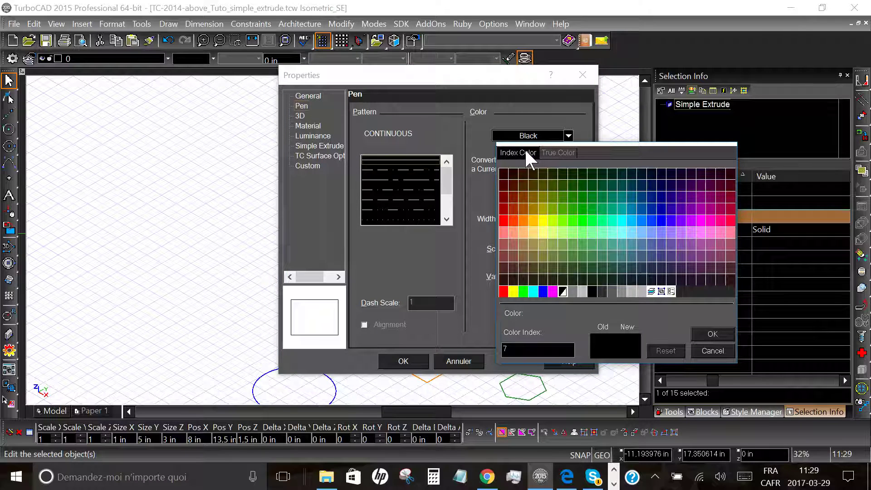
pyautogui.click(553, 152)
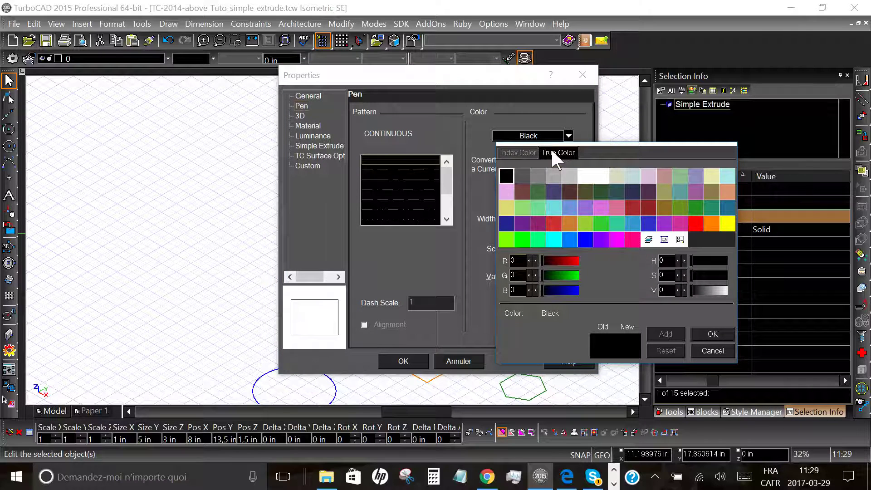
pyautogui.click(712, 224)
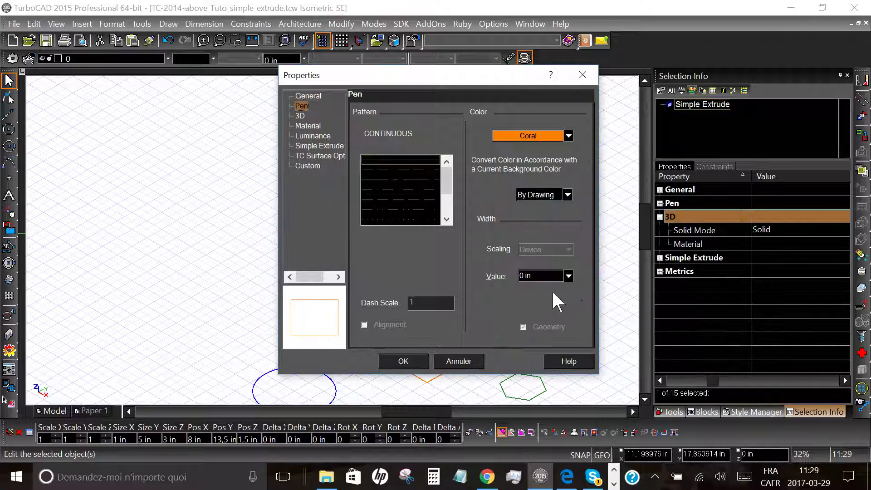
pyautogui.click(409, 362)
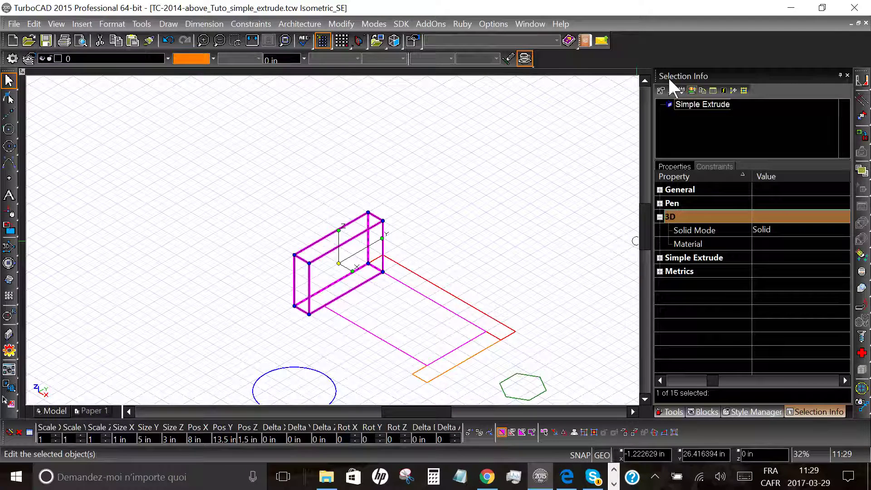
# Review the armrest's Pen, Material and Simple Extrude properties, including its 3 in height
pyautogui.click(661, 203)
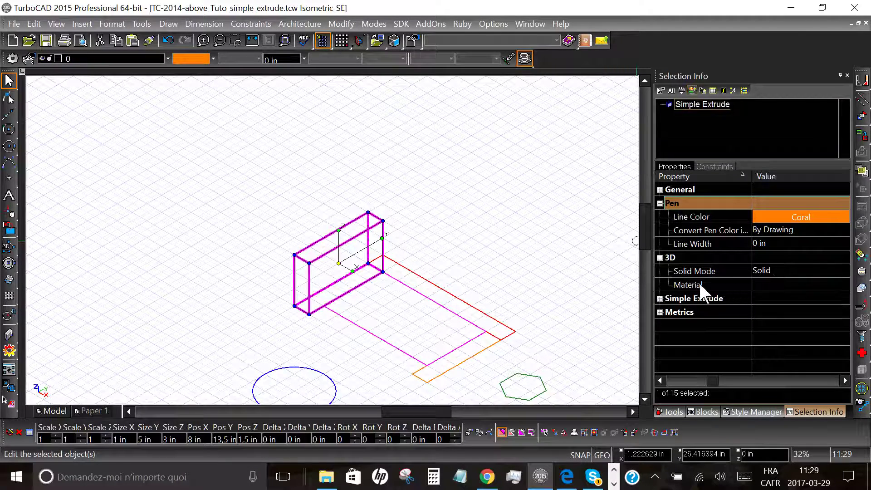
pyautogui.click(762, 286)
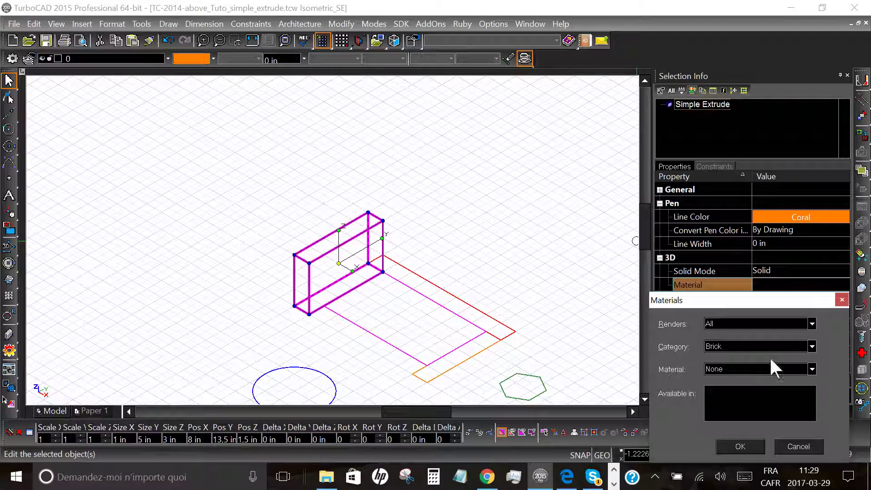
pyautogui.click(842, 300)
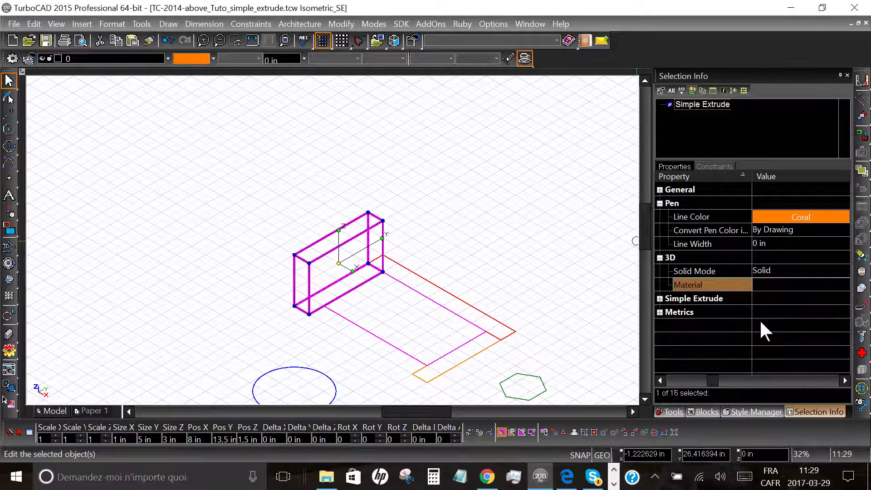
pyautogui.click(660, 299)
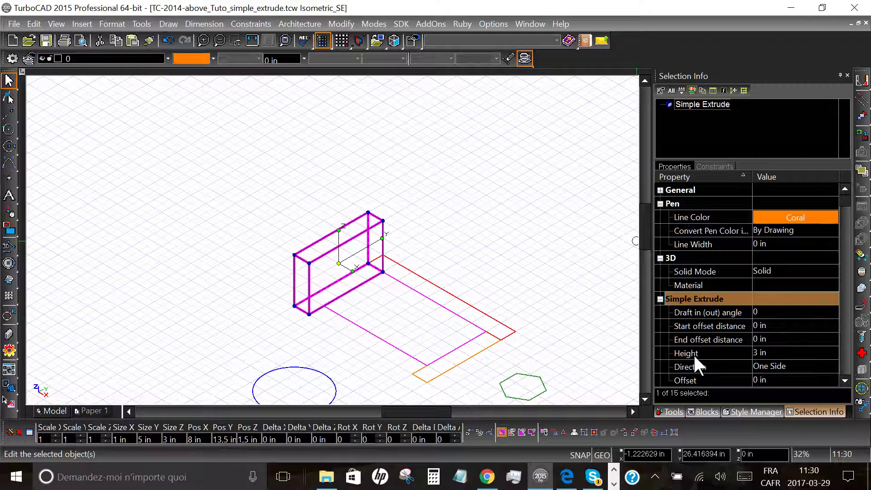
# Change the armrest extrude height from 3 in to 3.5 in and check Size Z
pyautogui.click(756, 351)
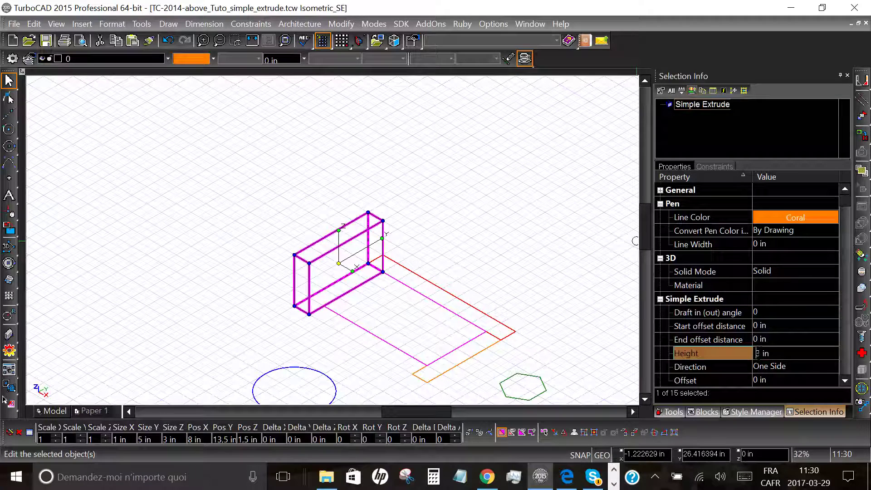
pyautogui.moveTo(759, 353); pyautogui.dragTo(746, 352)
pyautogui.write('3.')
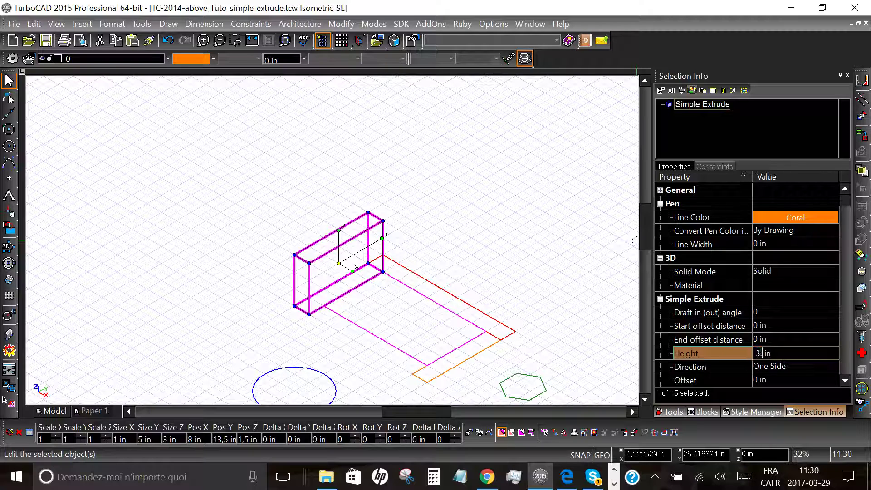
pyautogui.write('5')
pyautogui.press('Return')
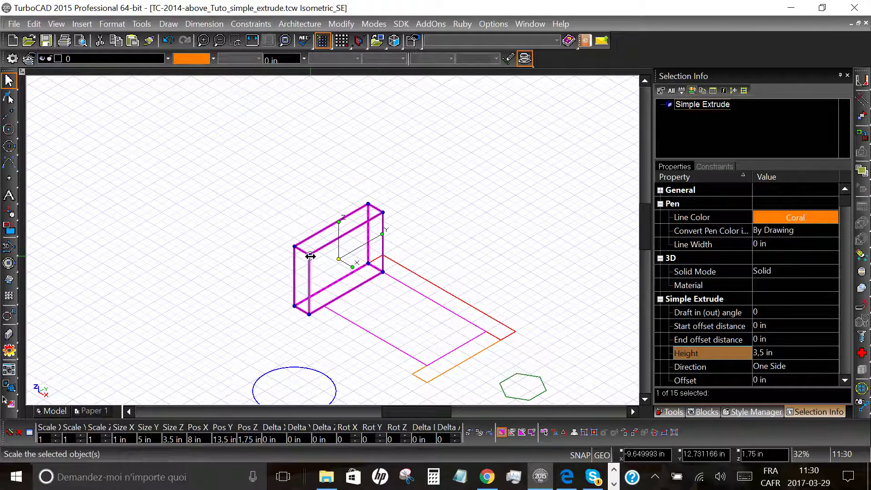
pyautogui.doubleClick(164, 440)
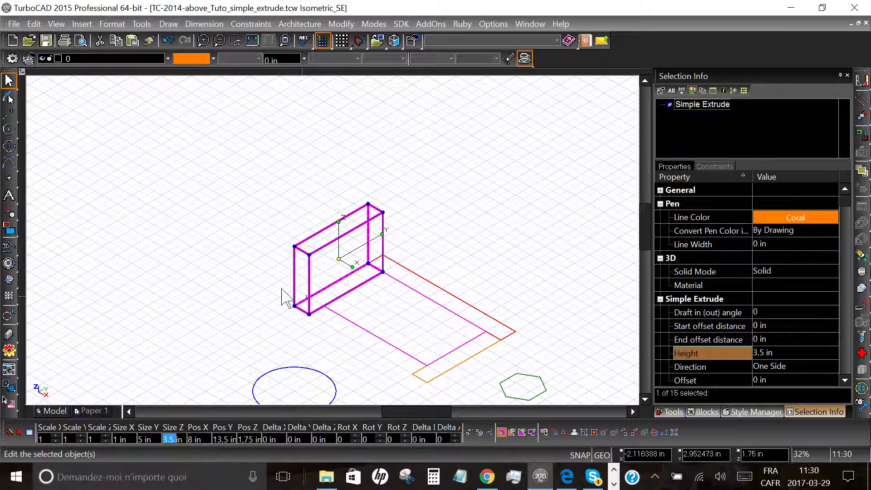
# Simple-extrude the long red backrest rectangle to 5 in high
pyautogui.click(8, 278)
pyautogui.click(440, 287)
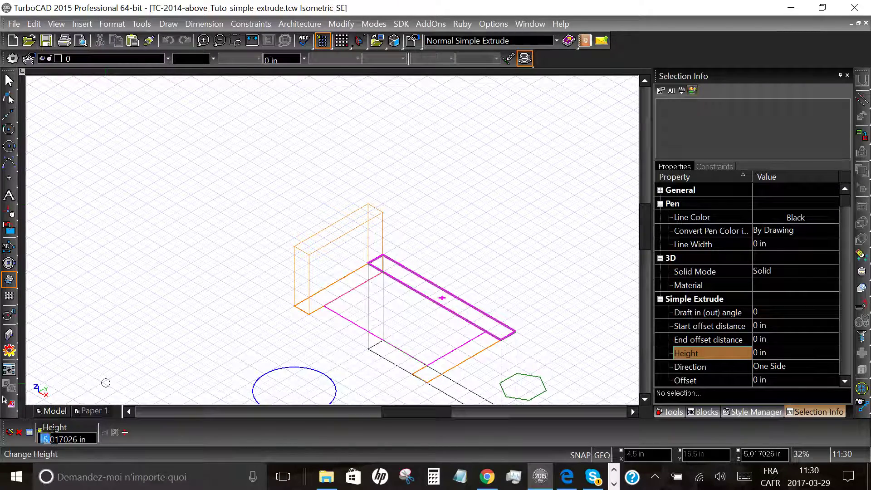
pyautogui.moveTo(45, 439); pyautogui.dragTo(89, 432)
pyautogui.write('5')
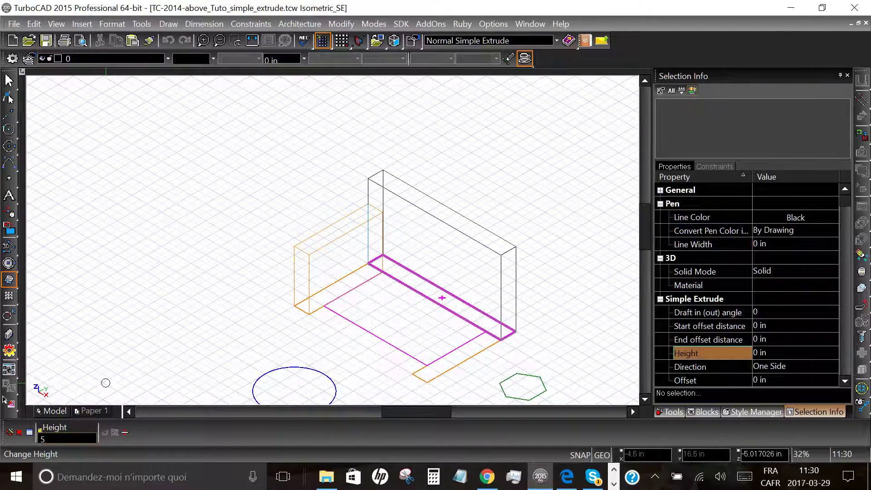
pyautogui.press('Return')
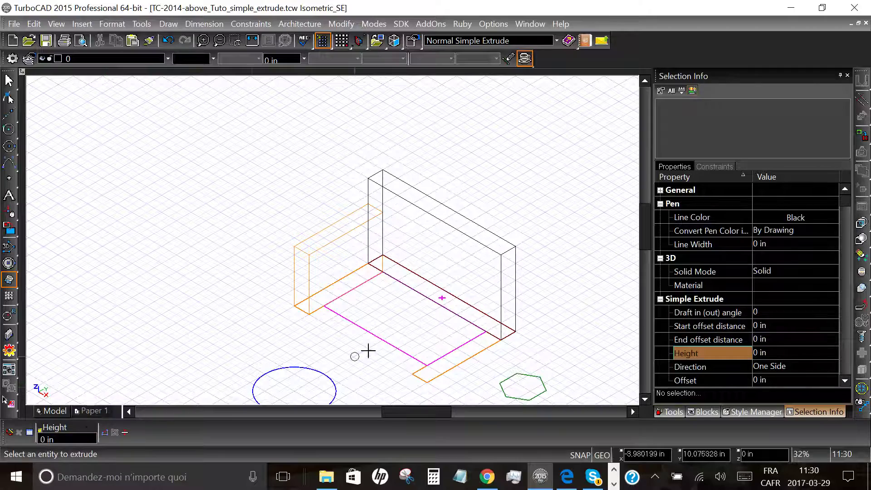
# Extrude the orange rectangle at the right end 3.5 in high as the second arm
pyautogui.scroll(-3, 448, 296)
pyautogui.scroll(3, 322, 254)
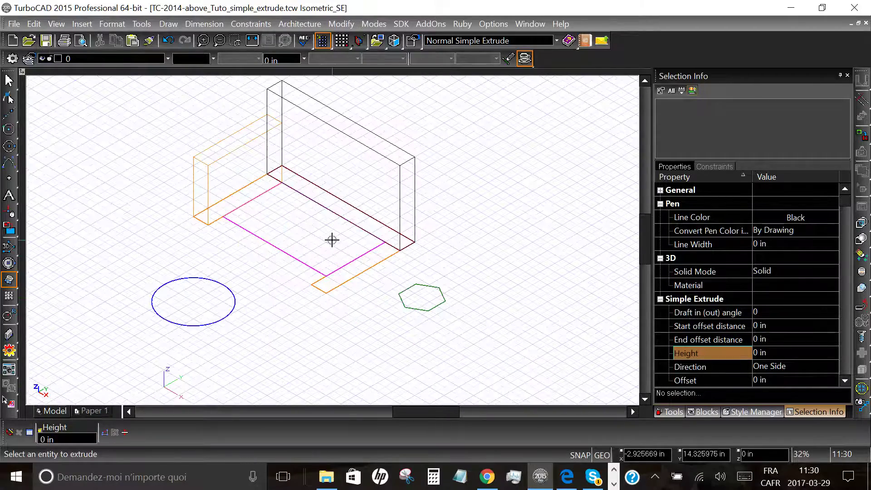
pyautogui.click(363, 270)
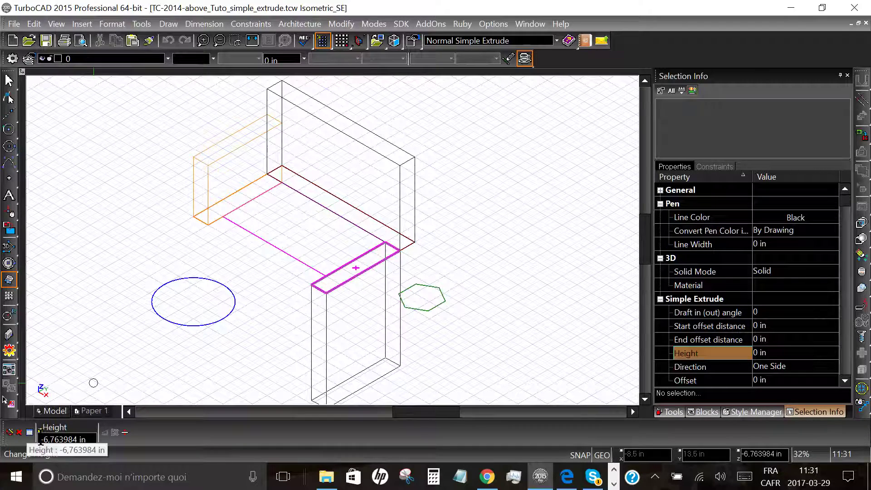
pyautogui.click(64, 439)
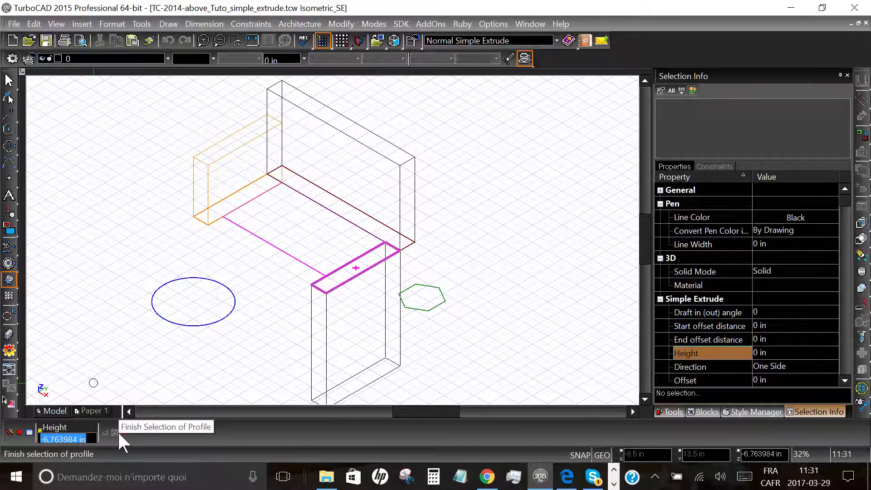
pyautogui.write('3.5')
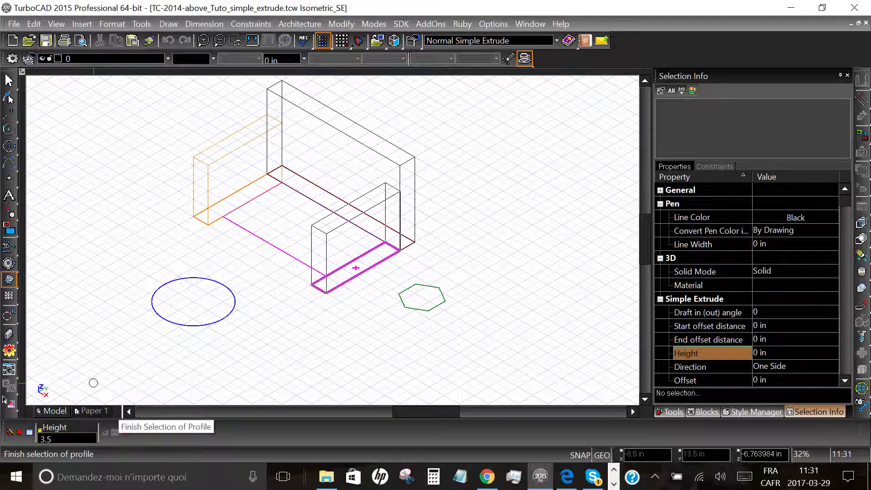
pyautogui.click(115, 432)
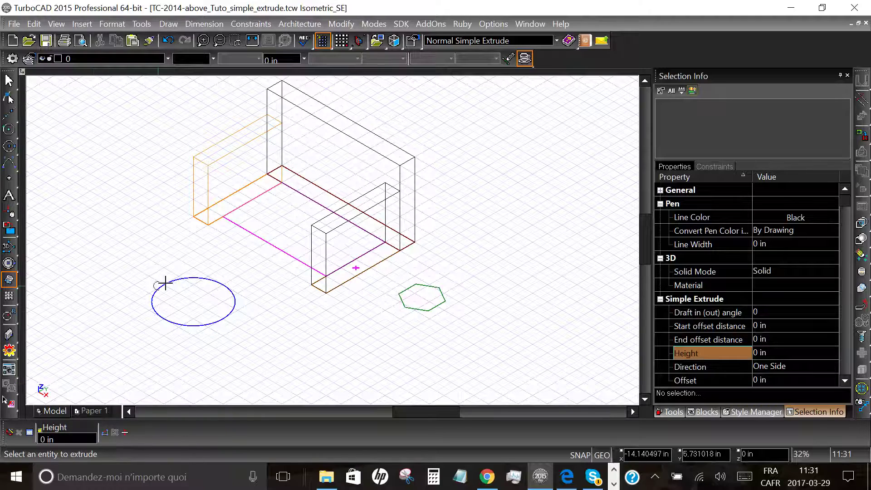
# Extrude the seat rectangle between the arms into a low solid seat block
pyautogui.click(259, 236)
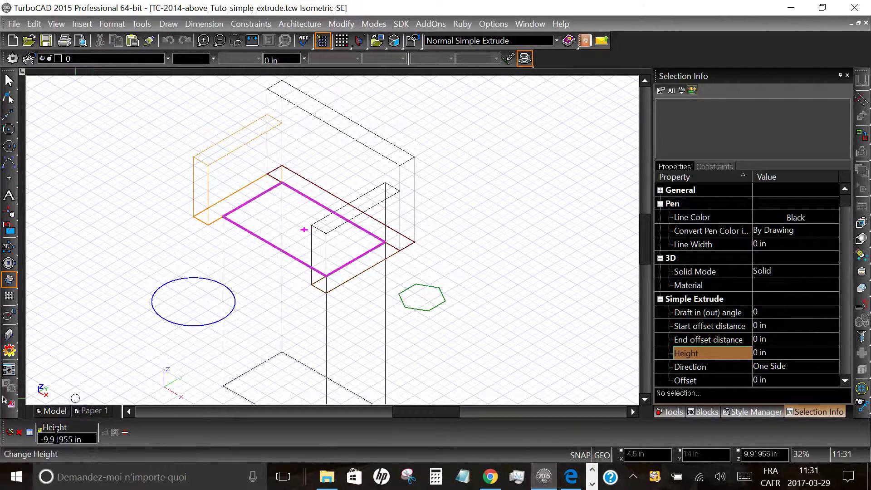
pyautogui.click(39, 441)
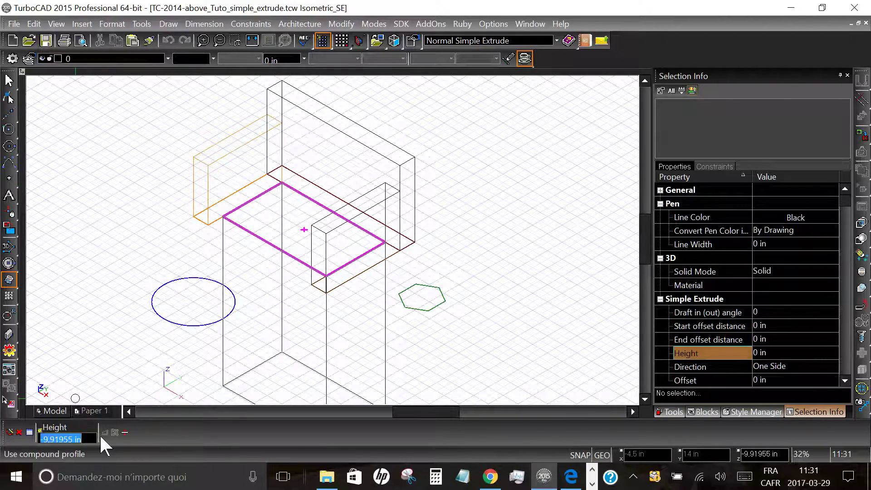
pyautogui.press('Return')
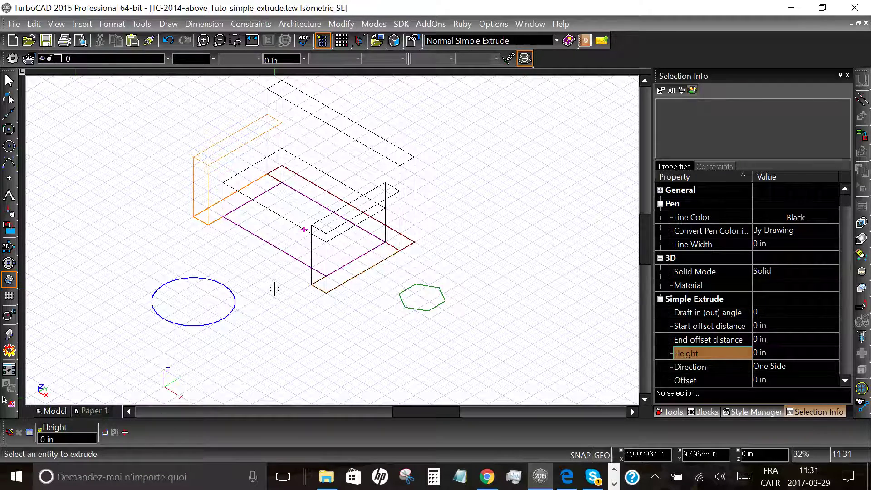
# Extrude the blue ellipse 2 in high into a cylinder
pyautogui.click(234, 305)
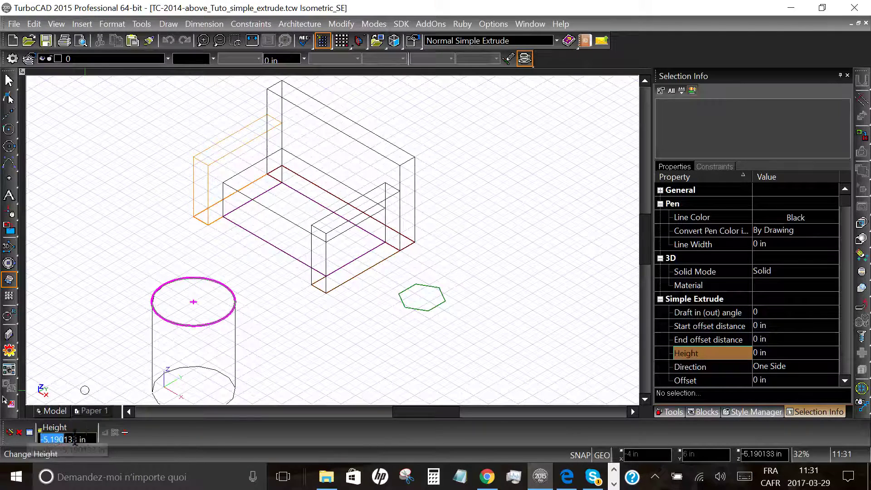
pyautogui.click(80, 436)
pyautogui.write('2')
pyautogui.press('Return')
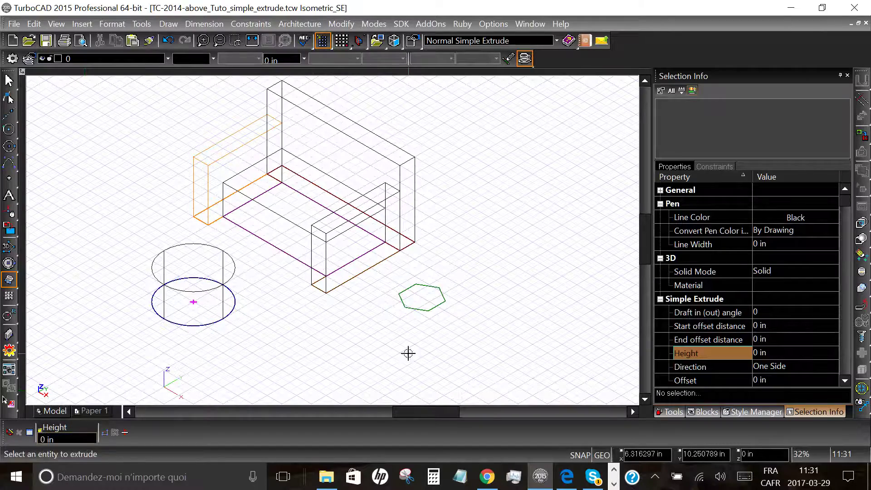
# Extrude the green hexagon 2 in high into a hexagonal prism
pyautogui.click(438, 304)
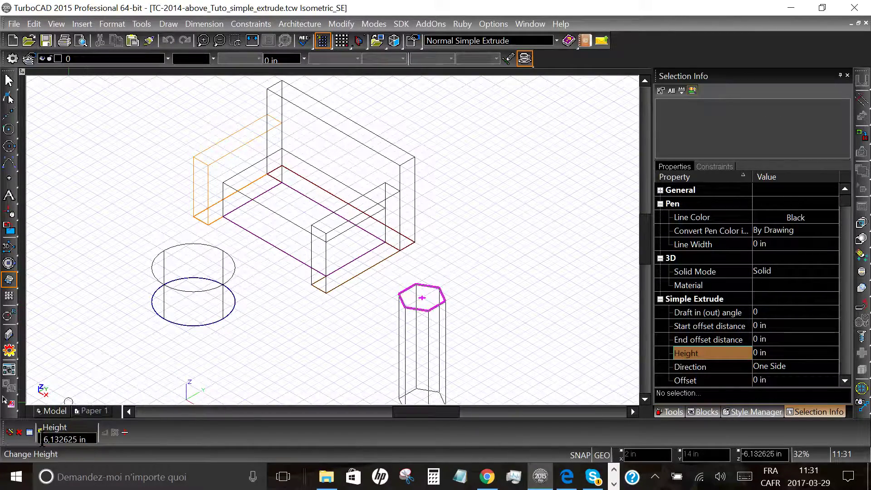
pyautogui.moveTo(40, 439); pyautogui.dragTo(91, 441)
pyautogui.write('2')
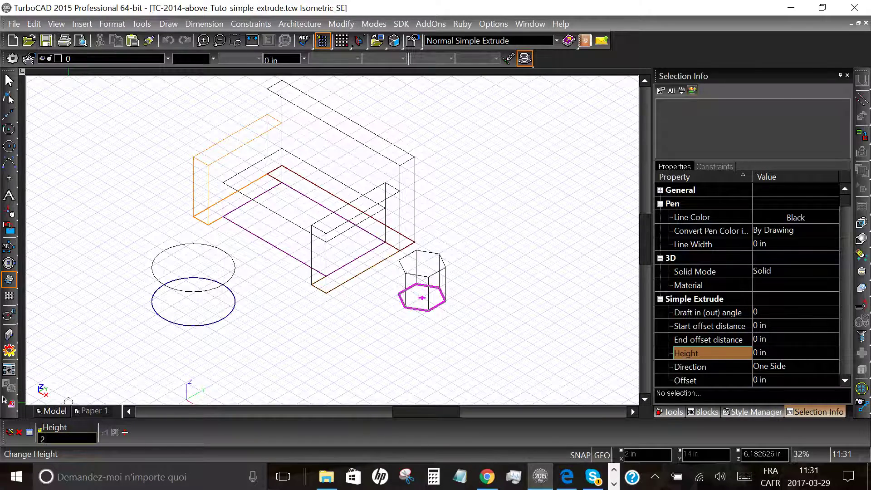
pyautogui.press('Return')
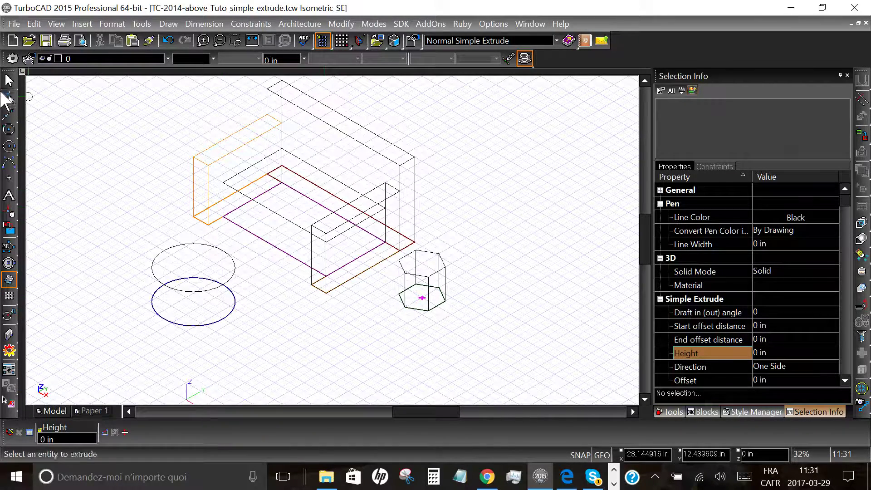
pyautogui.click(9, 81)
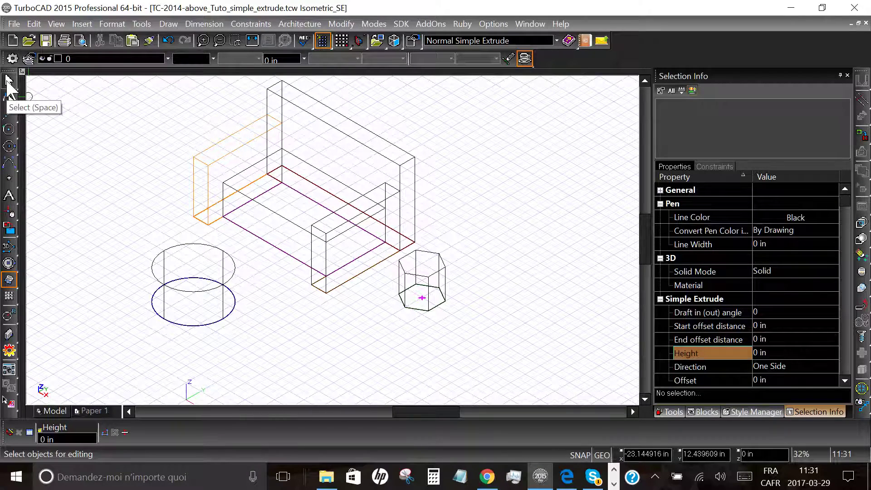
# Return to the Select tool, select the tall back panel, and bring up its context menu
pyautogui.click(9, 81)
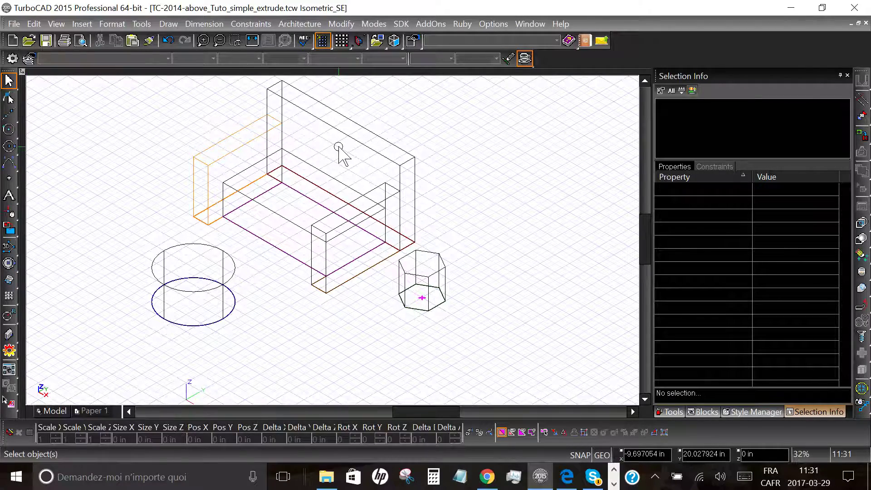
pyautogui.click(358, 141)
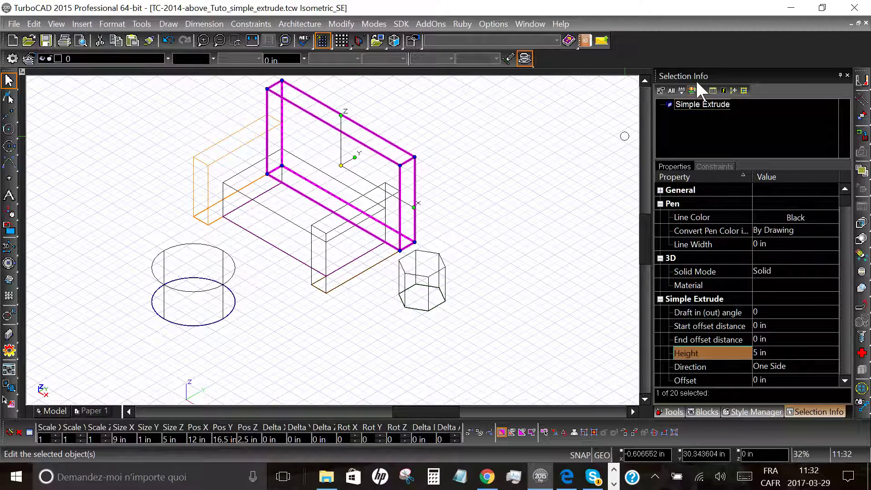
pyautogui.rightClick(370, 146)
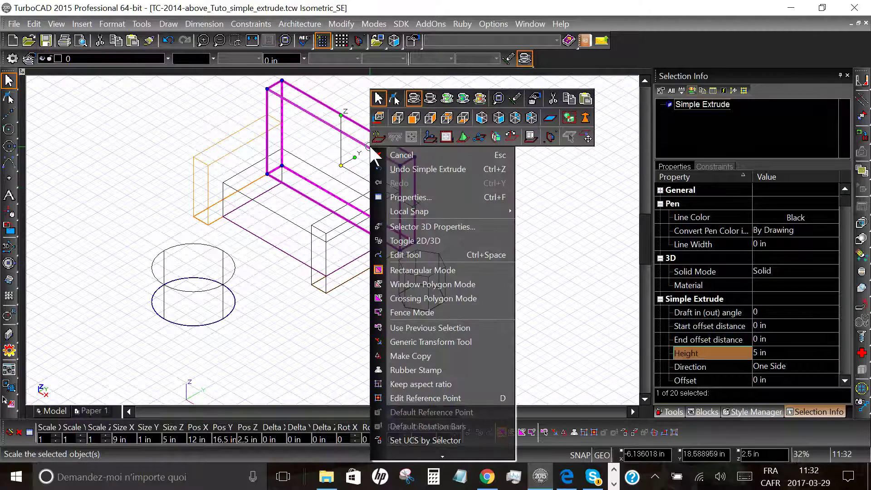
# In the back panel's Properties, set the pen colour to red from the True Color palette
pyautogui.click(416, 198)
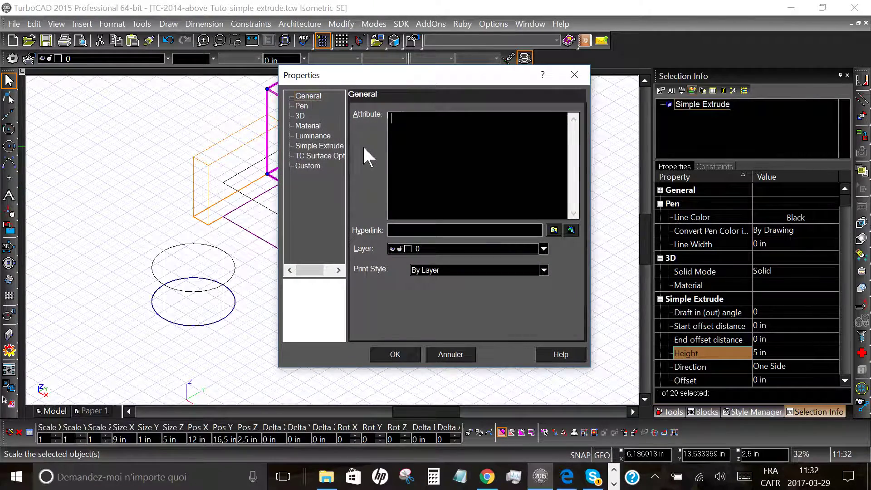
pyautogui.click(301, 106)
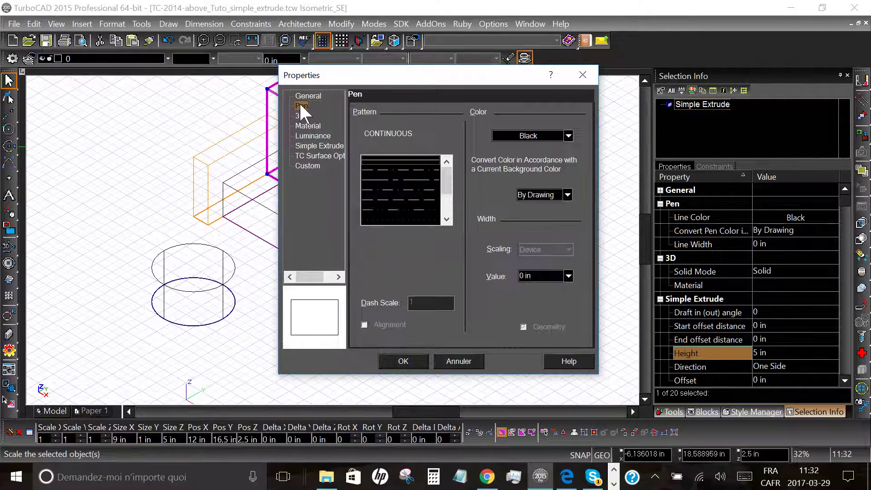
pyautogui.click(569, 136)
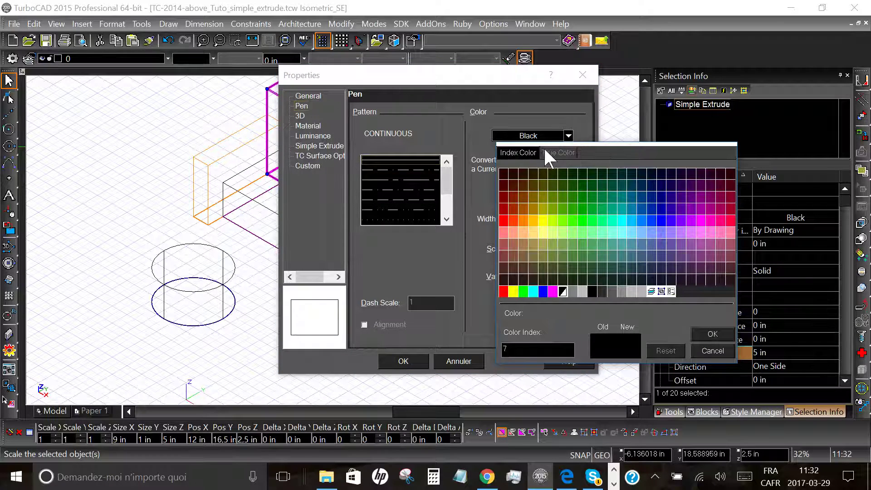
pyautogui.click(558, 152)
pyautogui.click(709, 247)
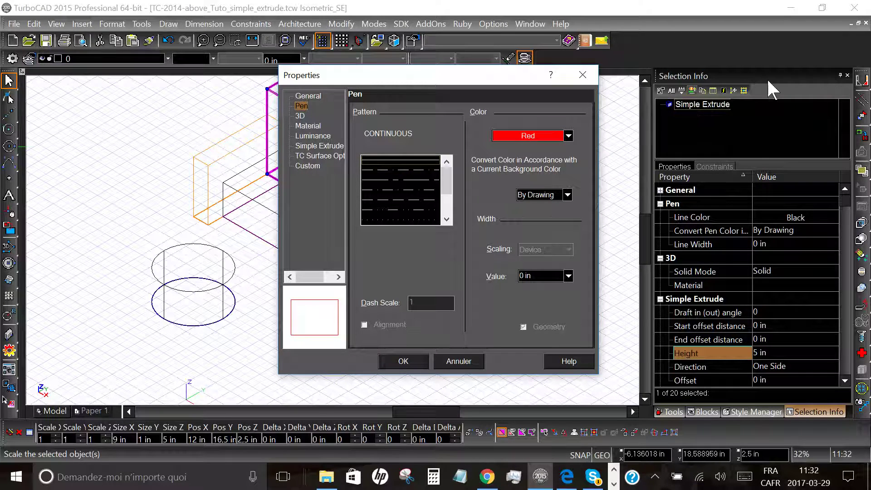
# Review the 3D, Material, Simple Extrude and TC Surface Options pages, then apply the red colour
pyautogui.click(300, 115)
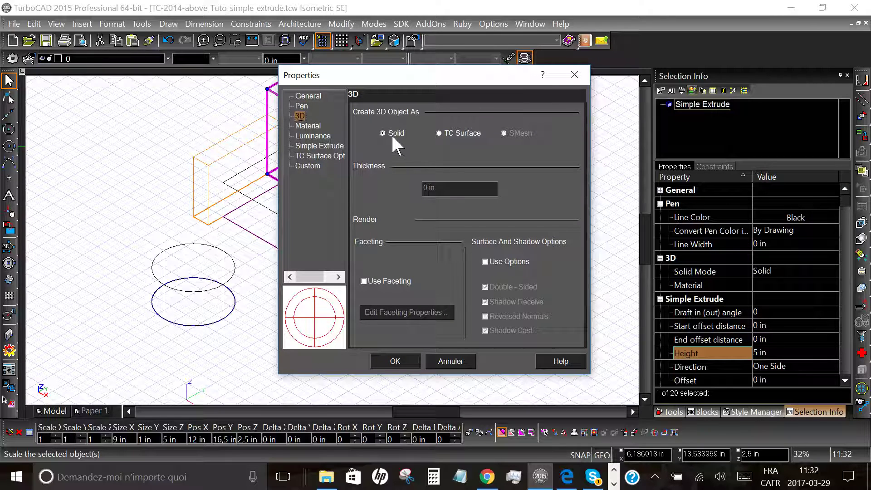
pyautogui.click(308, 125)
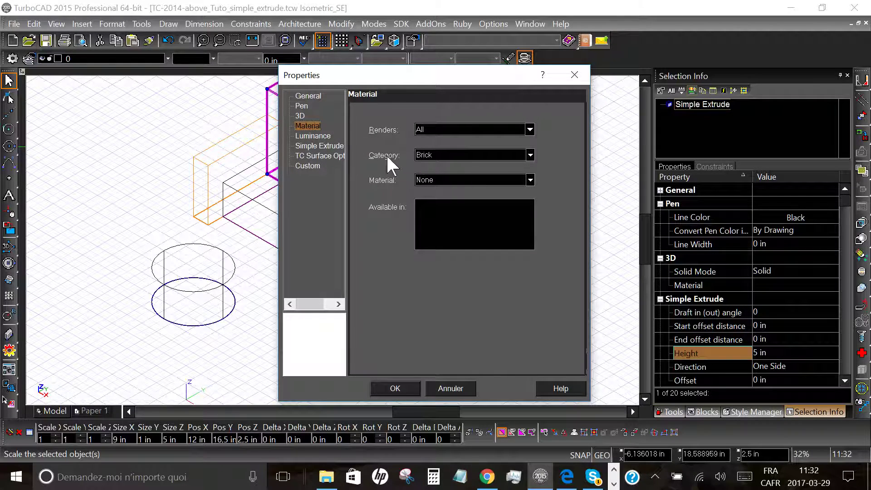
pyautogui.click(530, 155)
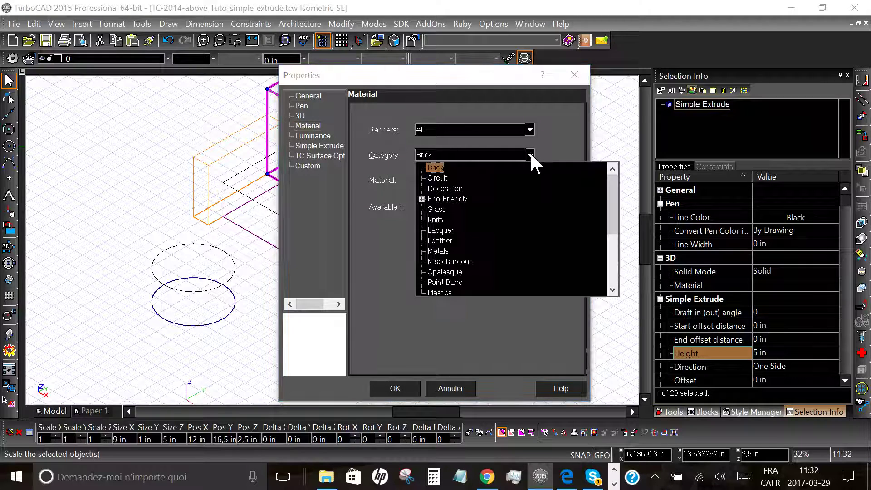
pyautogui.click(530, 155)
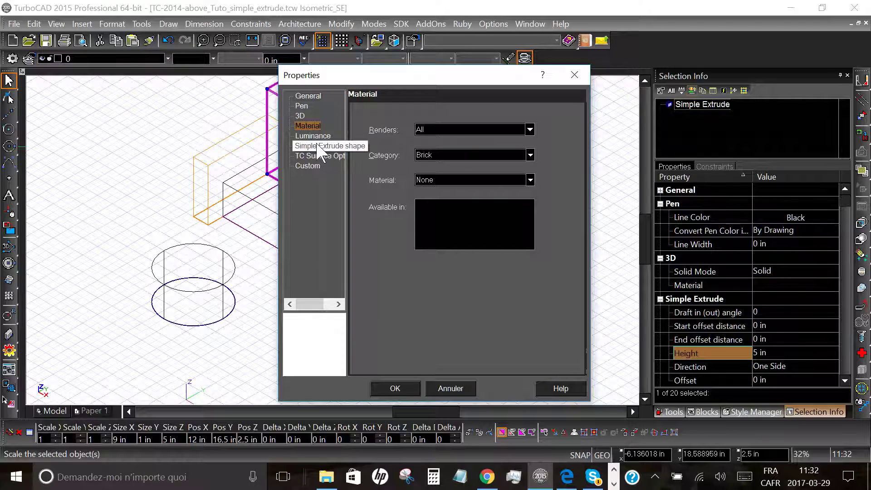
pyautogui.click(320, 146)
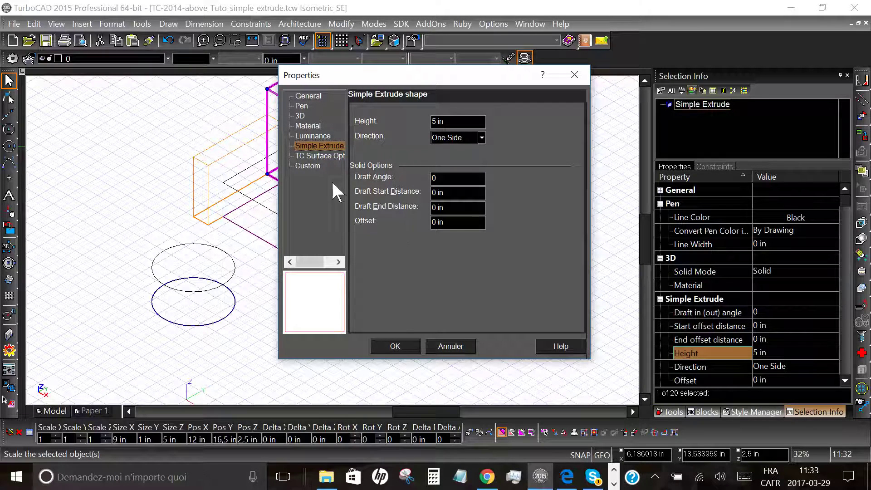
pyautogui.click(329, 156)
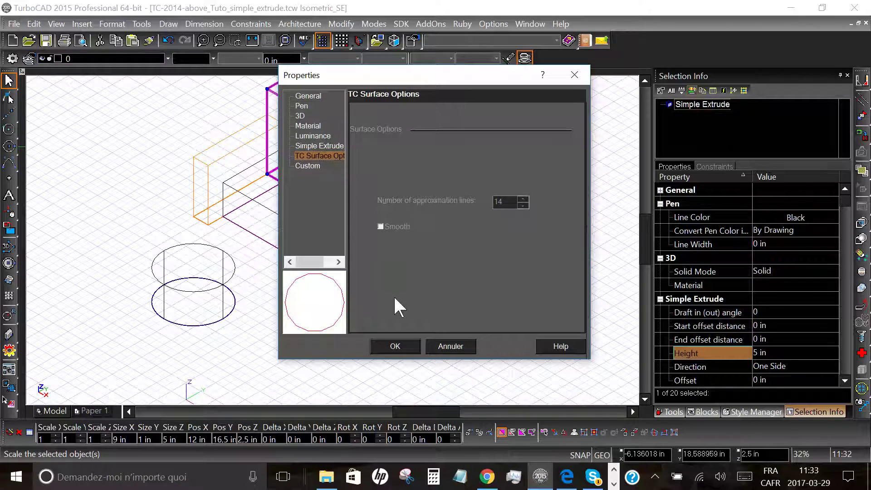
pyautogui.click(396, 346)
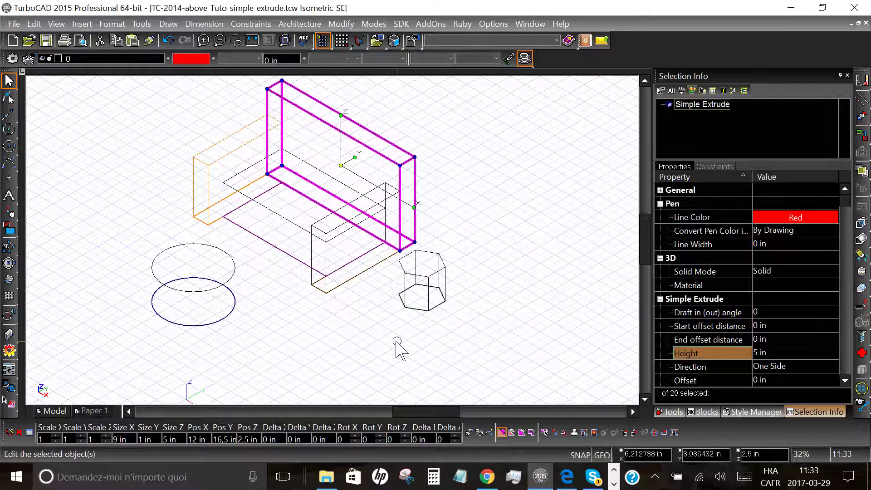
# Give the flat seat box a magenta pen colour from the True Color palette
pyautogui.click(291, 221)
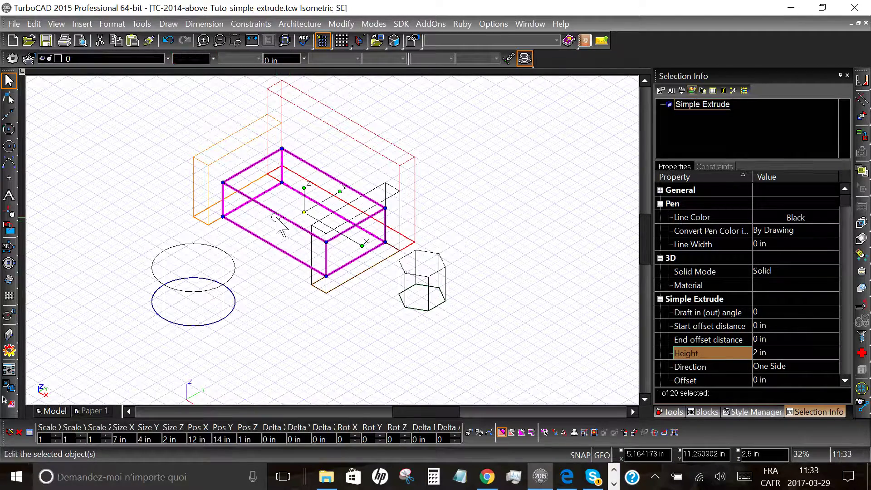
pyautogui.click(213, 59)
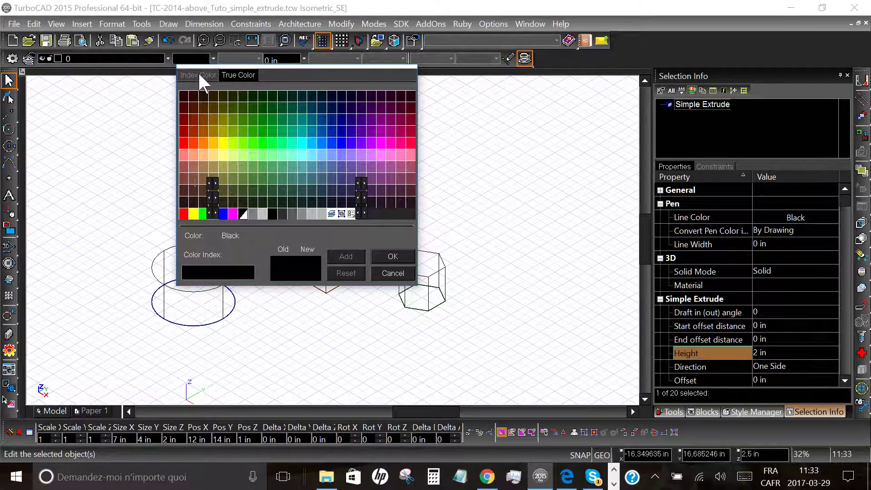
pyautogui.click(236, 75)
pyautogui.click(299, 162)
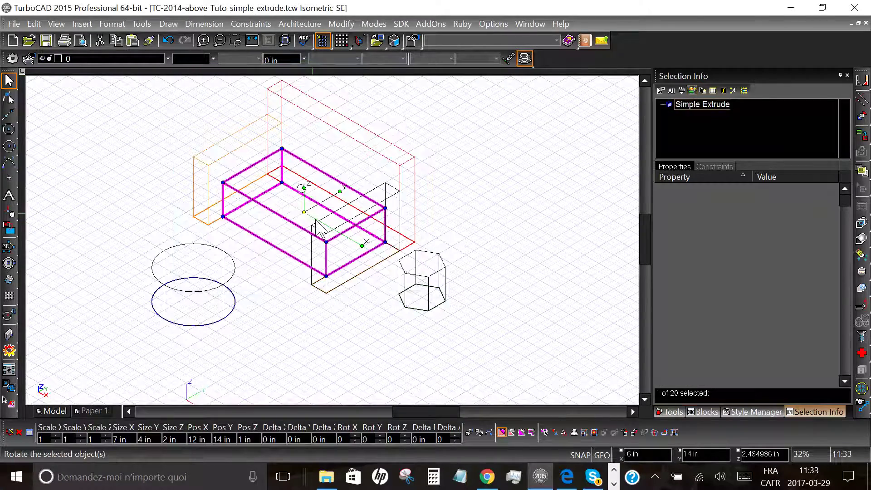
# Give the front arm box a coral pen colour, then select the hexagonal prism
pyautogui.click(376, 186)
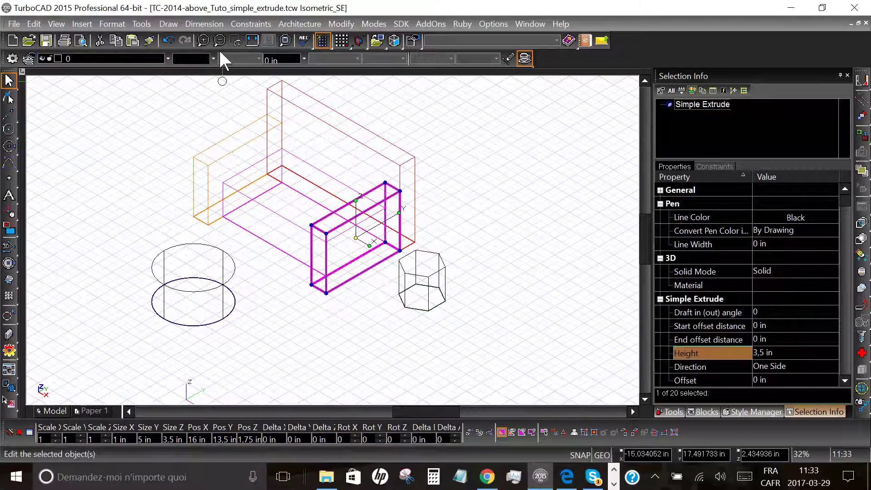
pyautogui.click(184, 58)
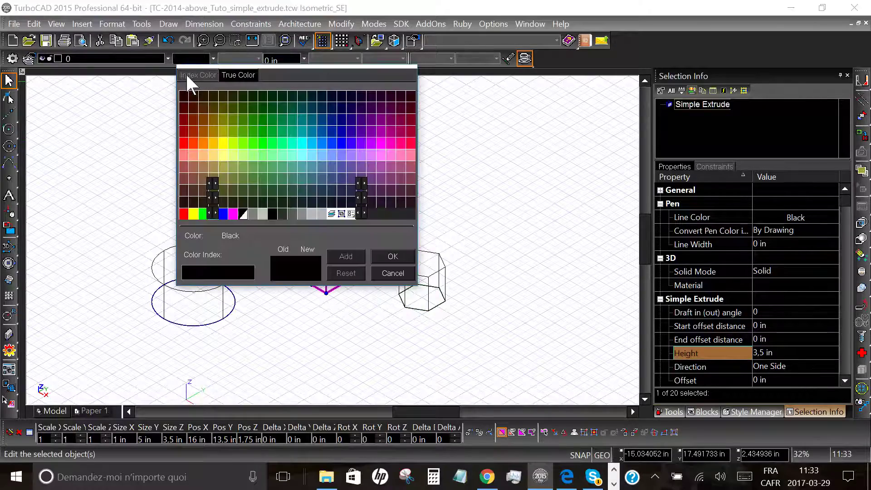
pyautogui.click(244, 73)
pyautogui.click(392, 146)
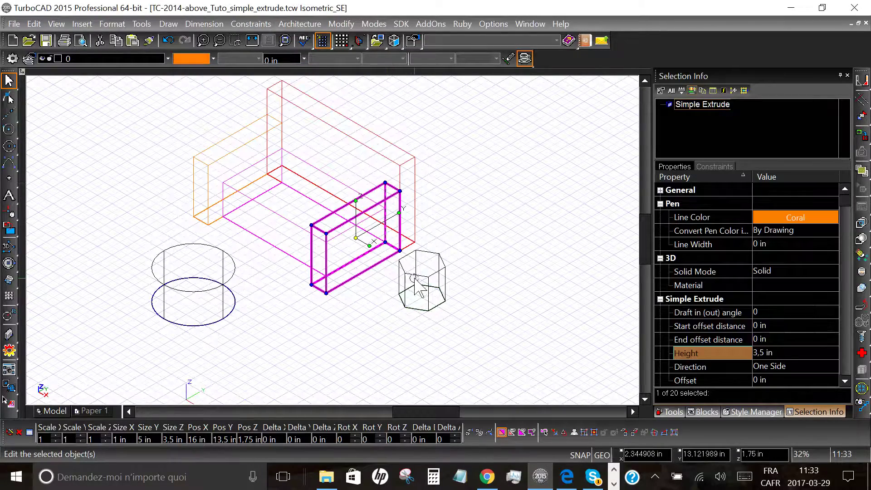
pyautogui.click(422, 295)
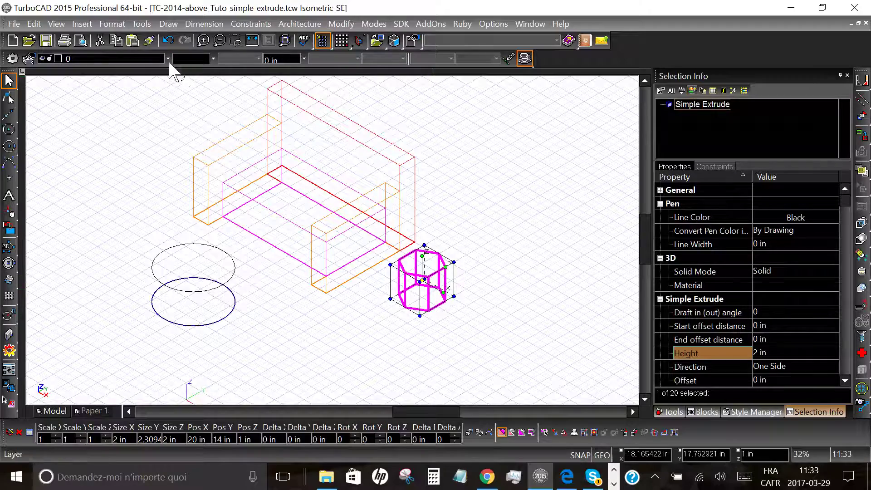
# Colour the selected hexagonal prism green from the True Color palette
pyautogui.click(187, 58)
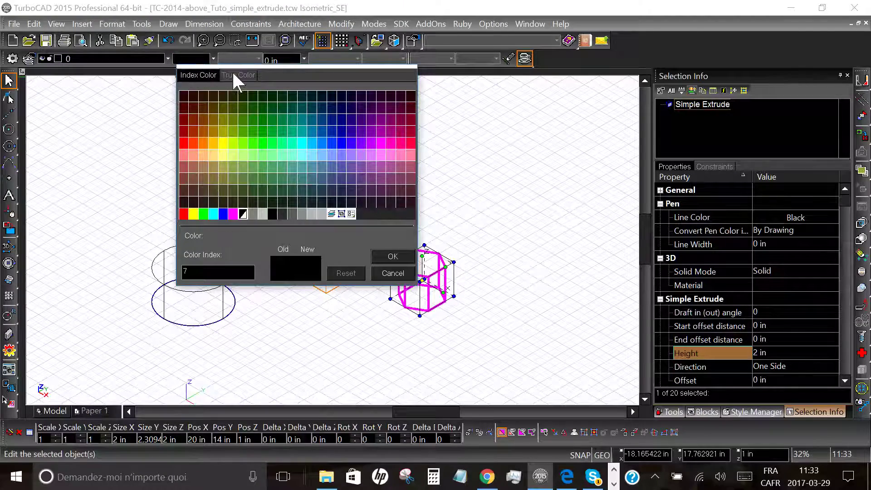
pyautogui.click(238, 76)
pyautogui.click(376, 130)
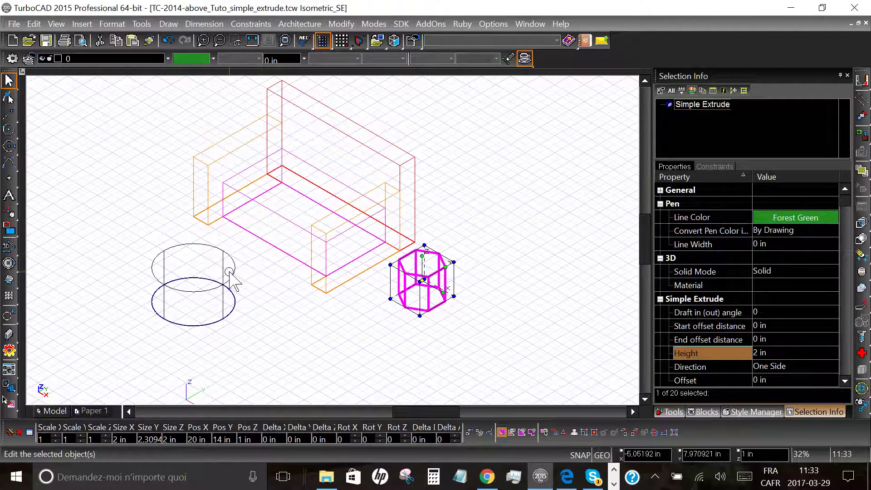
# Select the cylinder, make its pen colour blue, and clear the selection
pyautogui.click(231, 295)
pyautogui.click(189, 58)
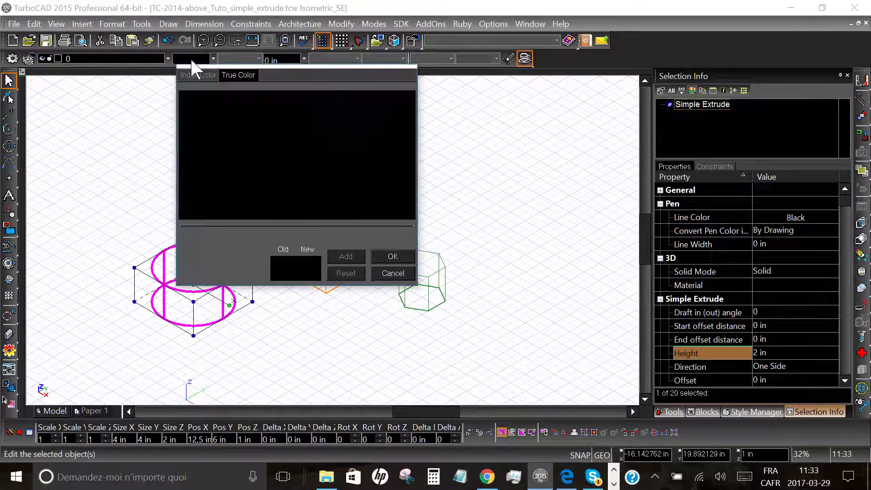
pyautogui.click(230, 74)
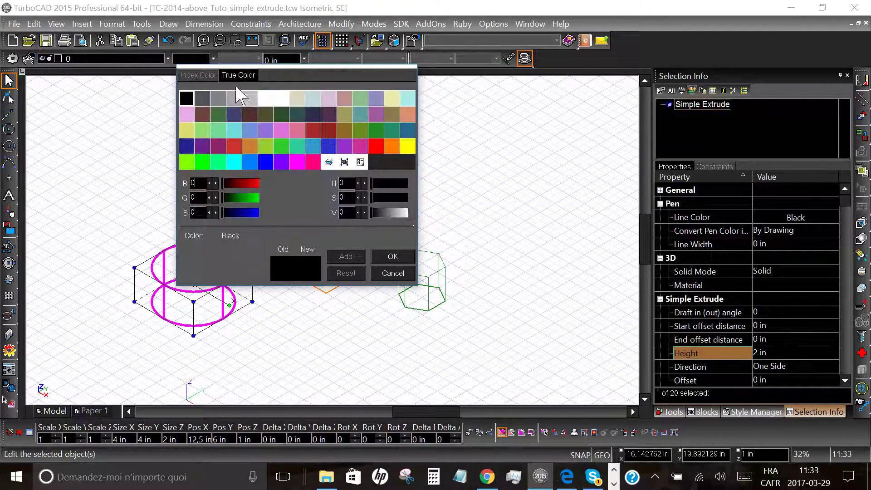
pyautogui.click(266, 162)
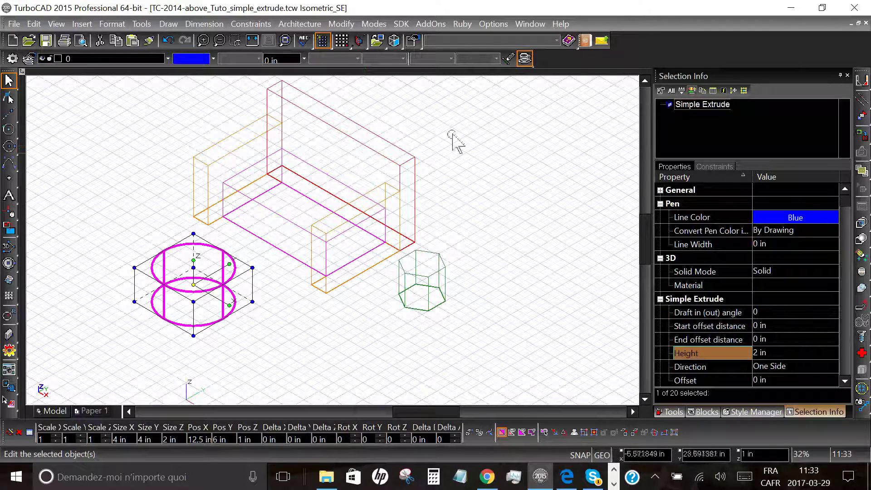
pyautogui.click(363, 344)
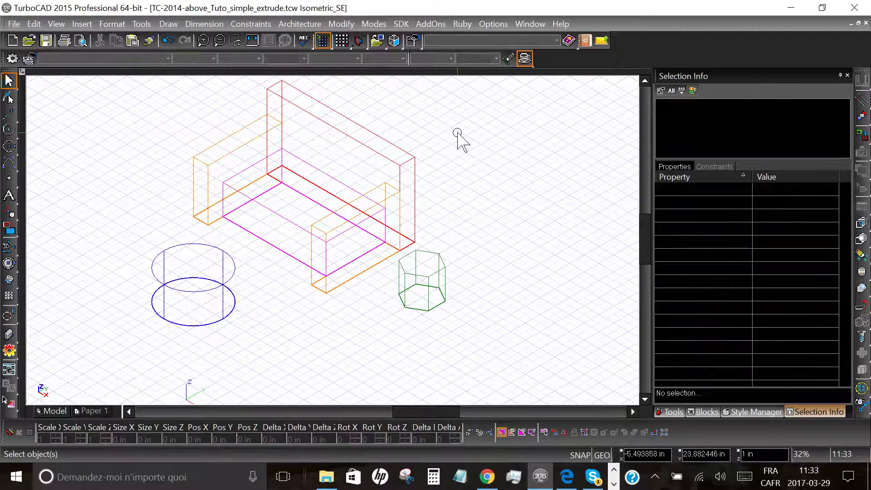
pyautogui.click(525, 58)
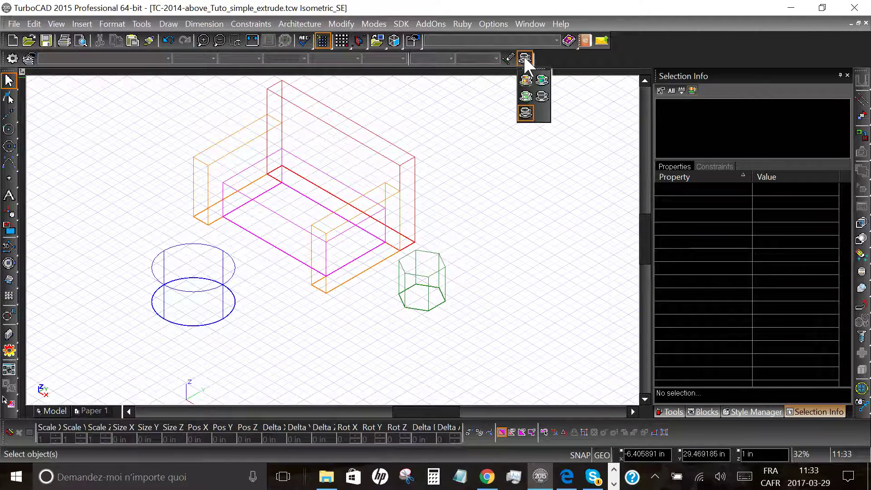
pyautogui.click(541, 80)
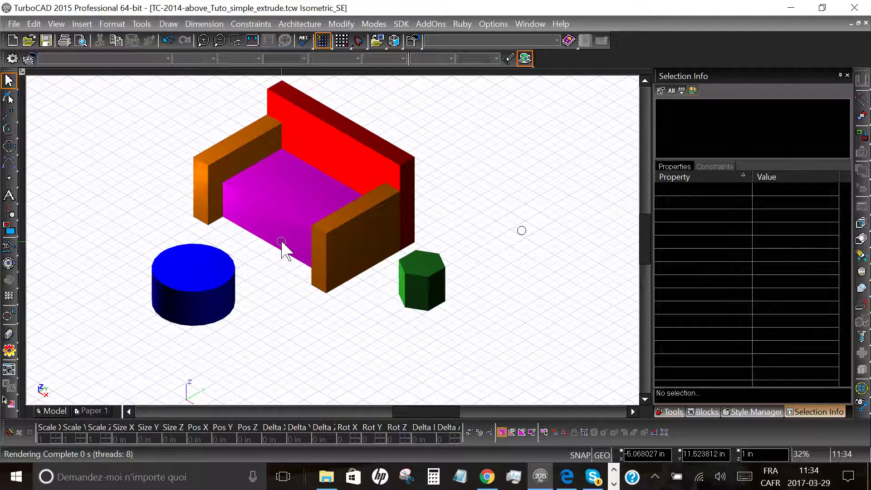
pyautogui.click(526, 58)
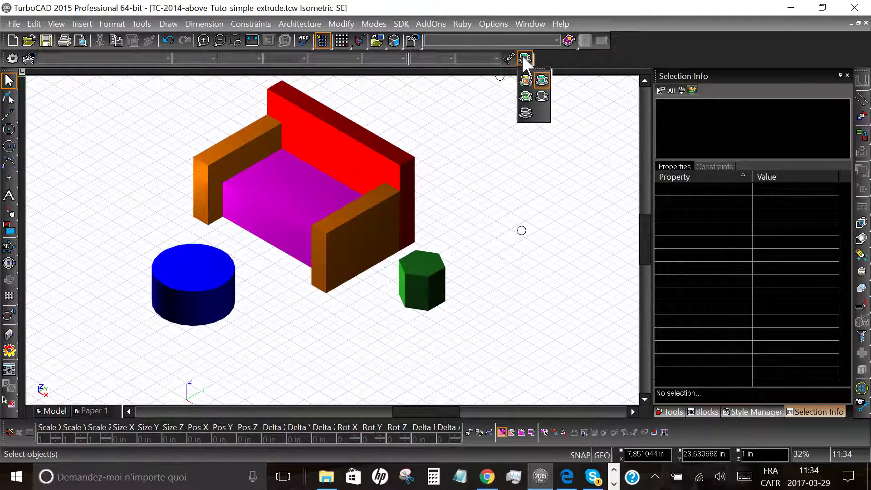
pyautogui.click(526, 114)
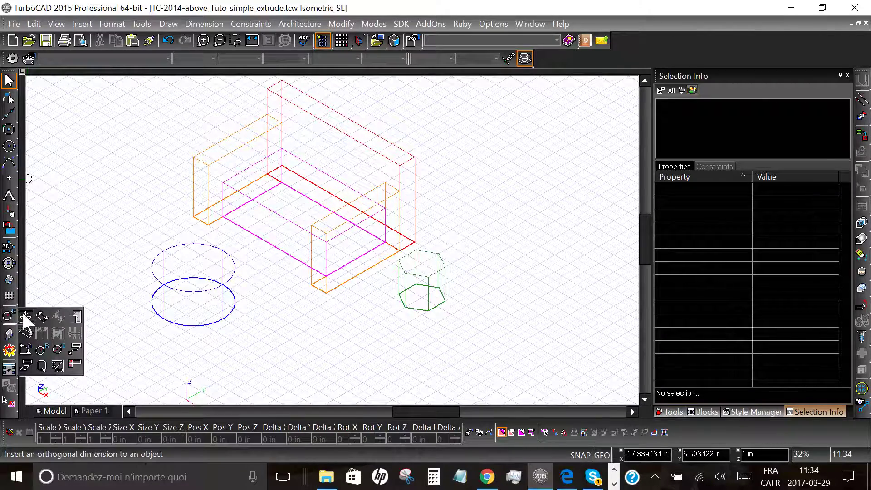
# Start an Orthogonal Dimension and set the workplane on the back panel's end face
pyautogui.click(25, 317)
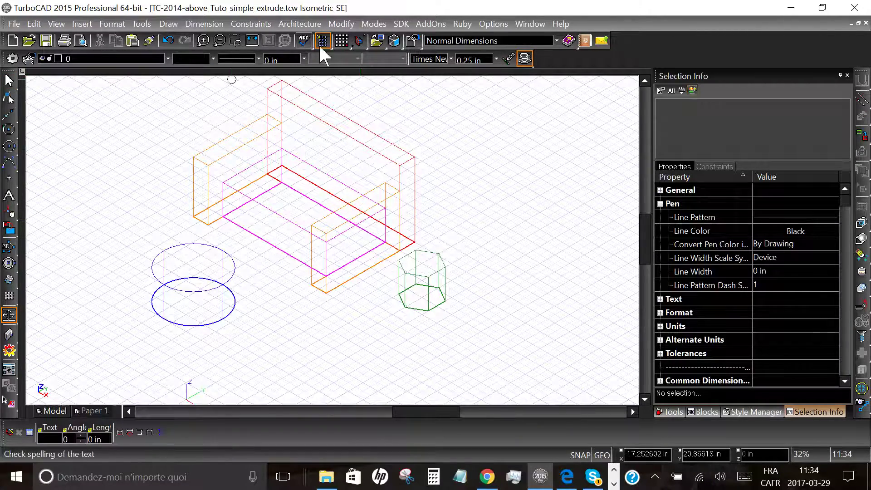
pyautogui.moveTo(359, 38)
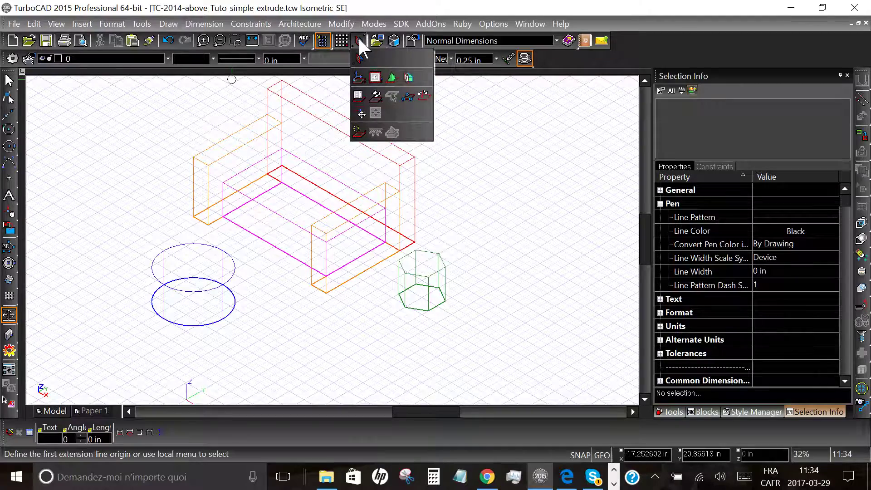
pyautogui.click(408, 77)
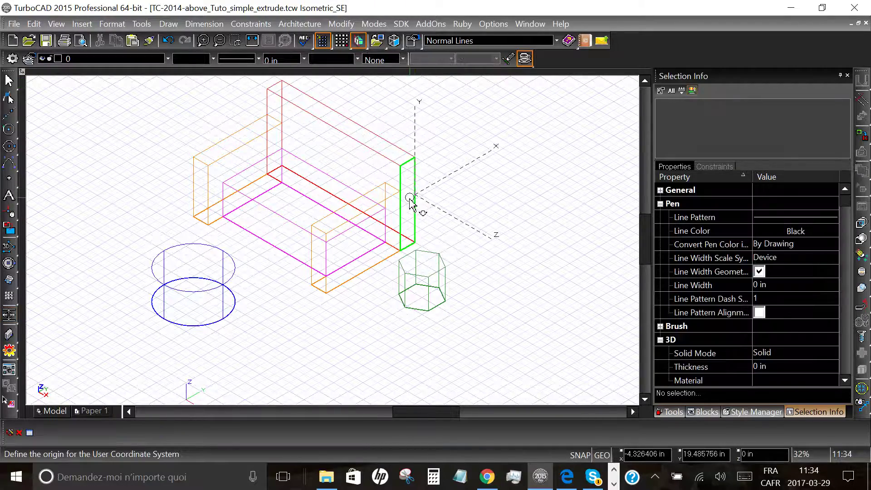
pyautogui.click(411, 201)
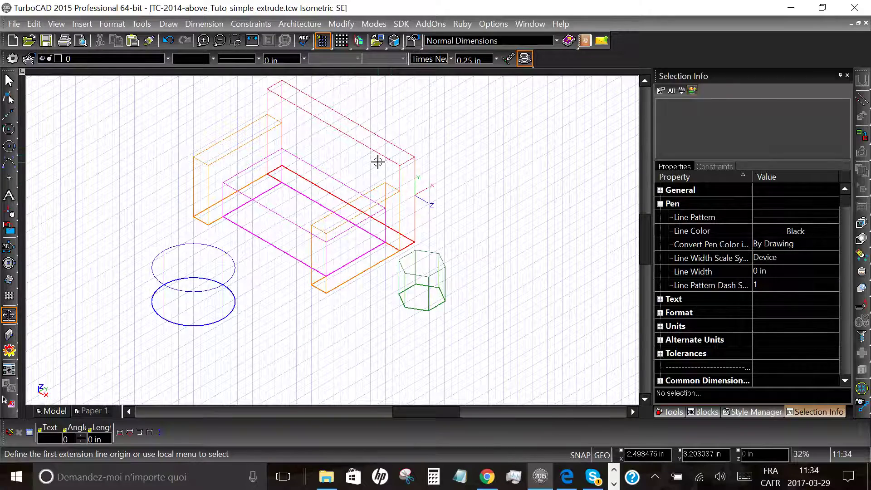
# With Intersection snap on, dimension the back panel's 5.00 in height from top to bottom corner
pyautogui.click(668, 412)
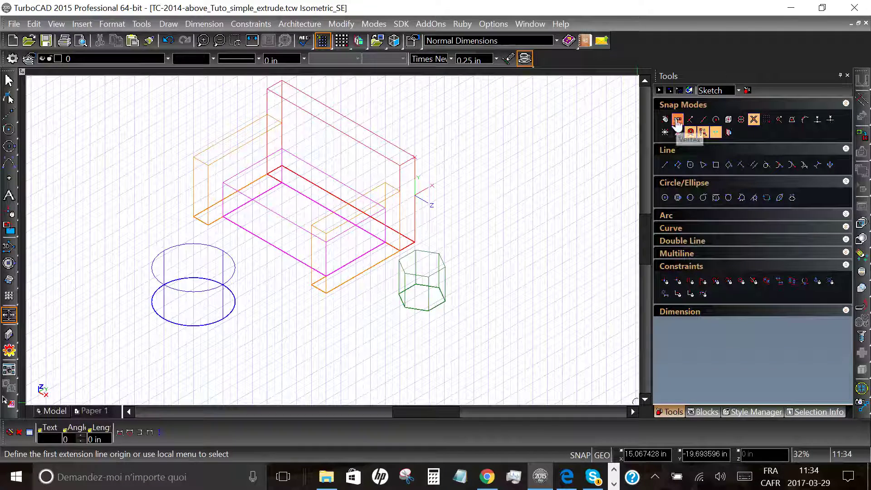
pyautogui.click(754, 123)
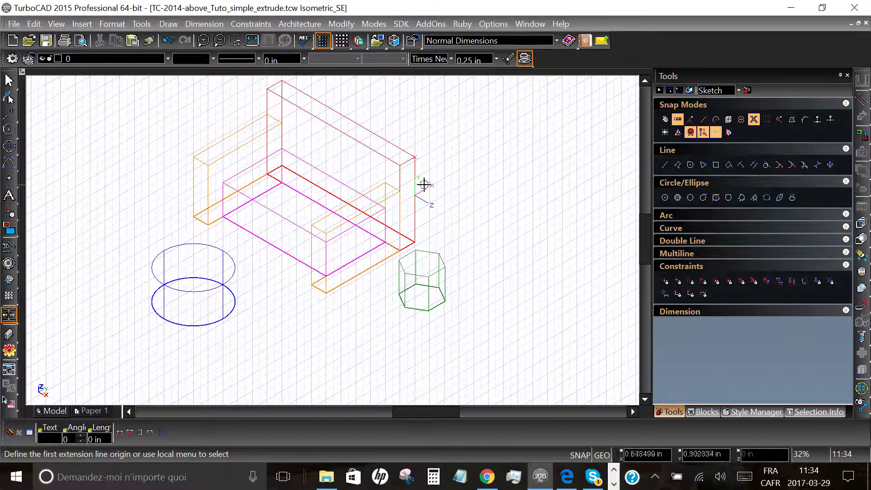
pyautogui.click(417, 158)
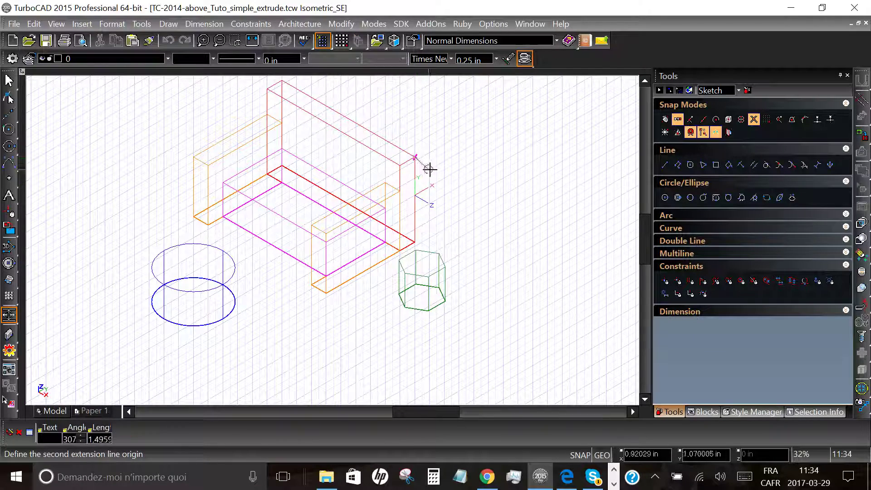
pyautogui.click(415, 242)
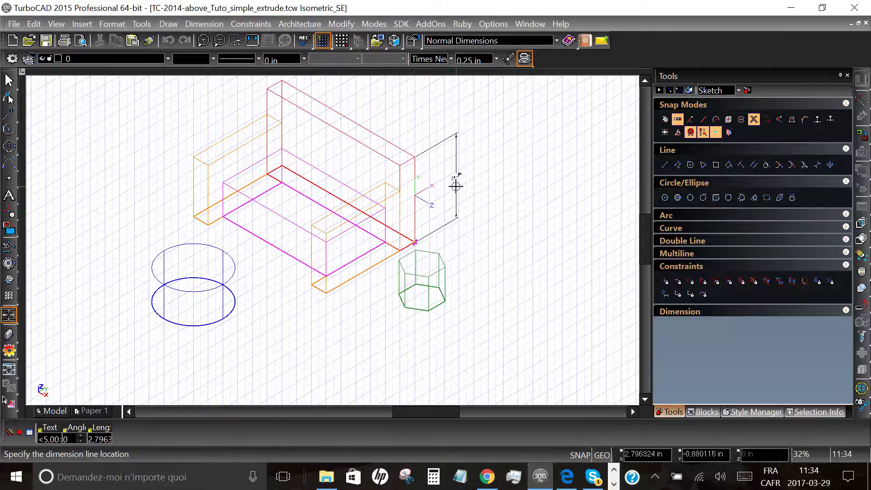
pyautogui.click(456, 186)
pyautogui.scroll(5, 456, 187)
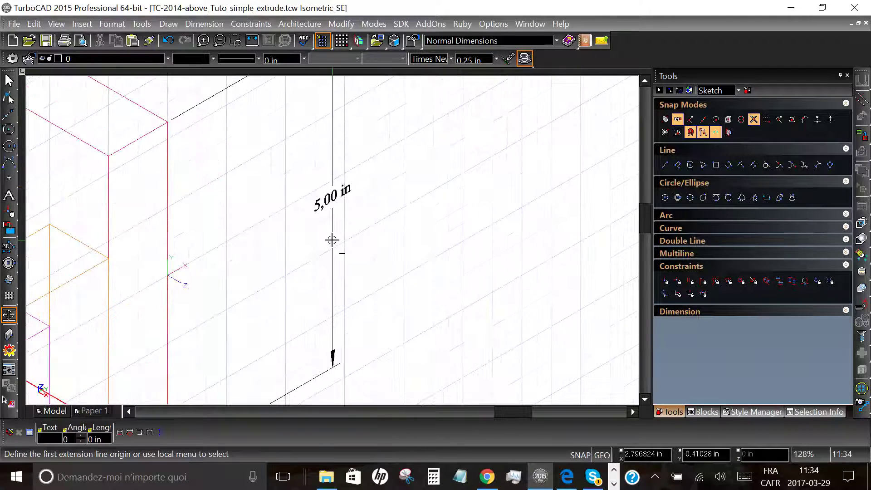